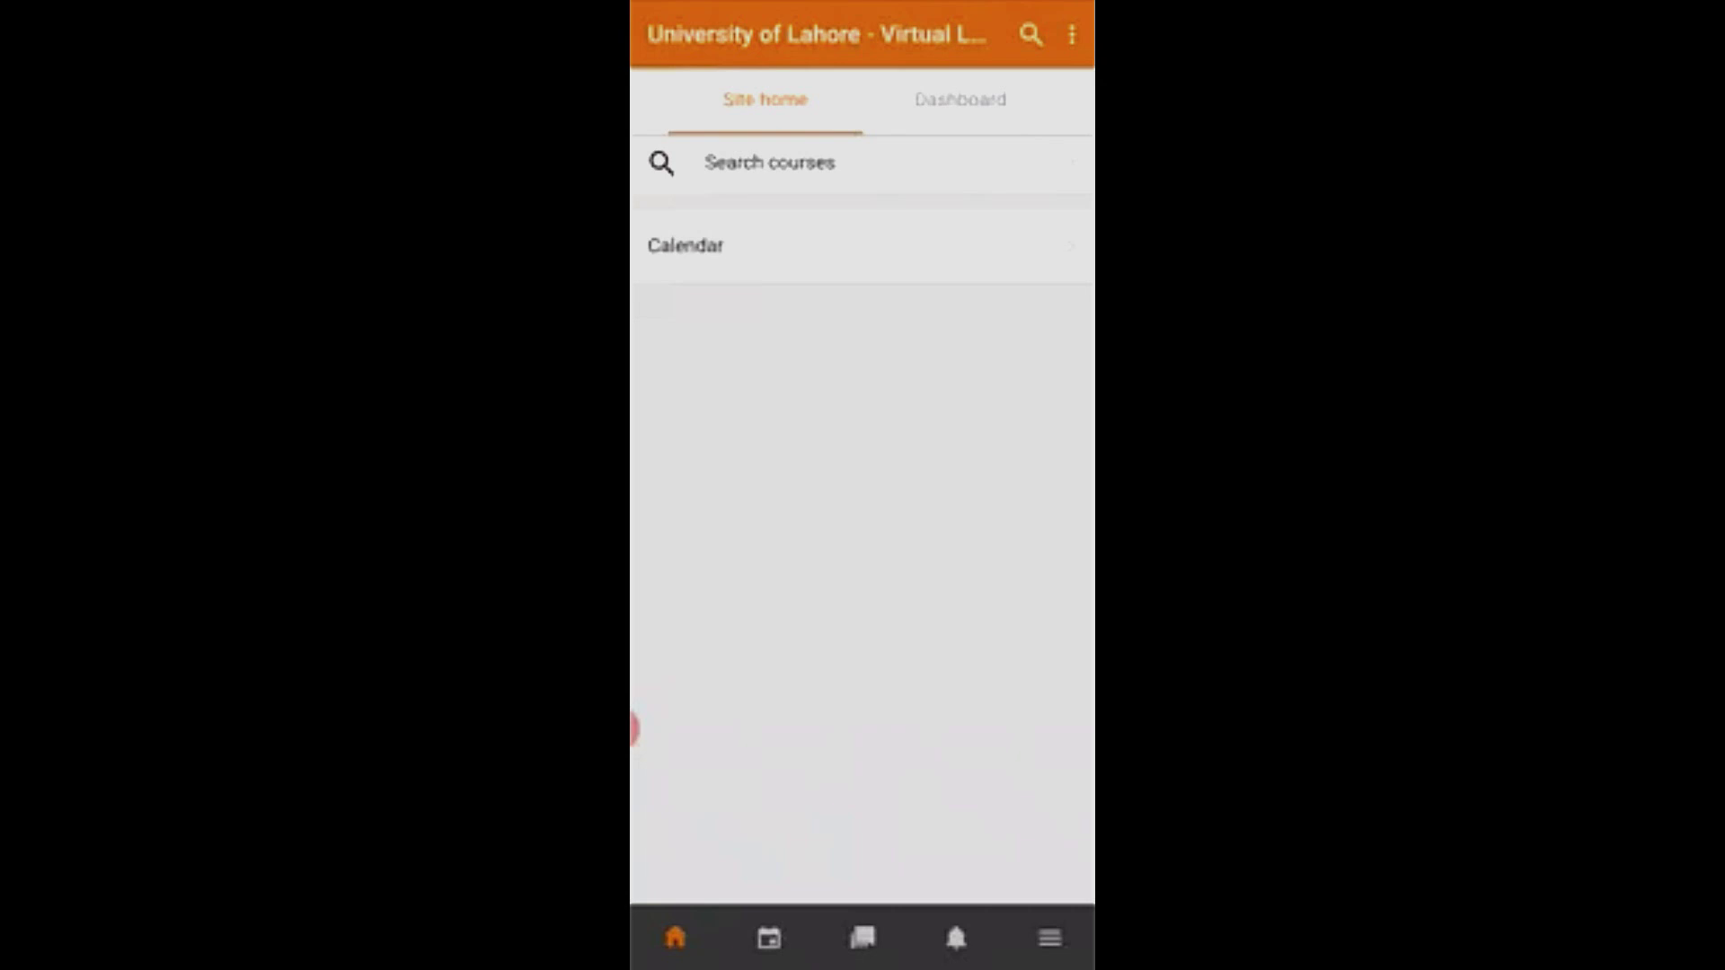
Open Advanced Digital System Design from the dashboard, show its General section, and refresh the list.
{"action": "left_click", "coordinate": [960, 99]}
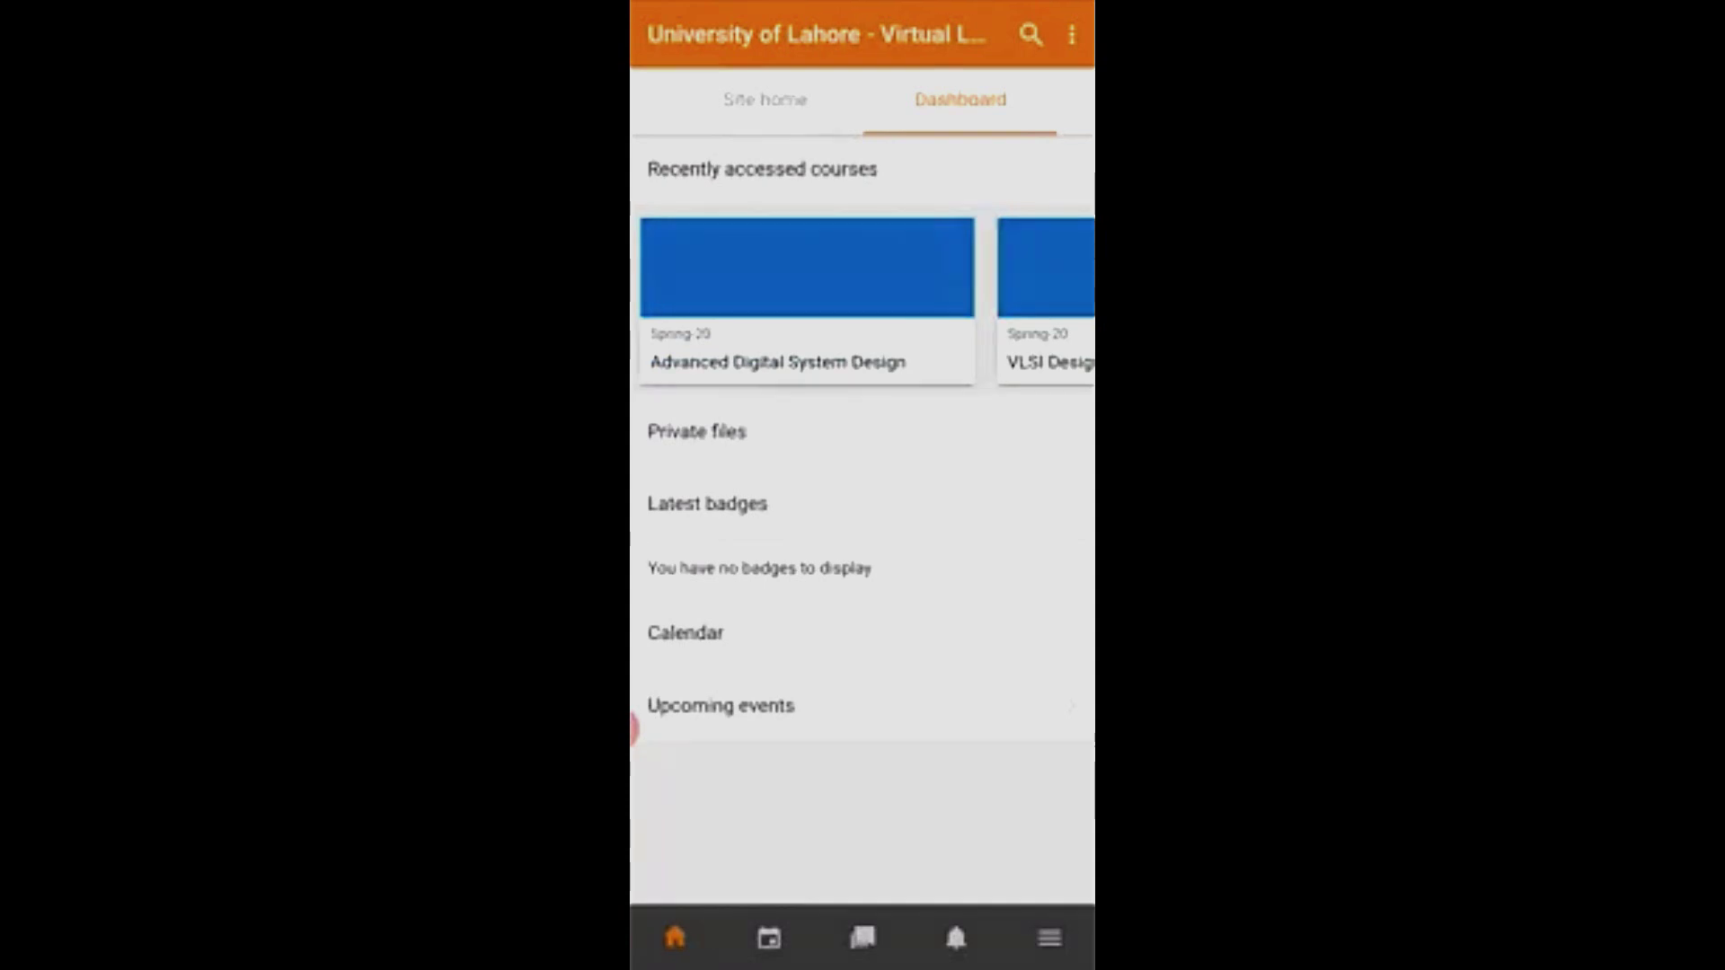
{"action": "left_click", "coordinate": [807, 296]}
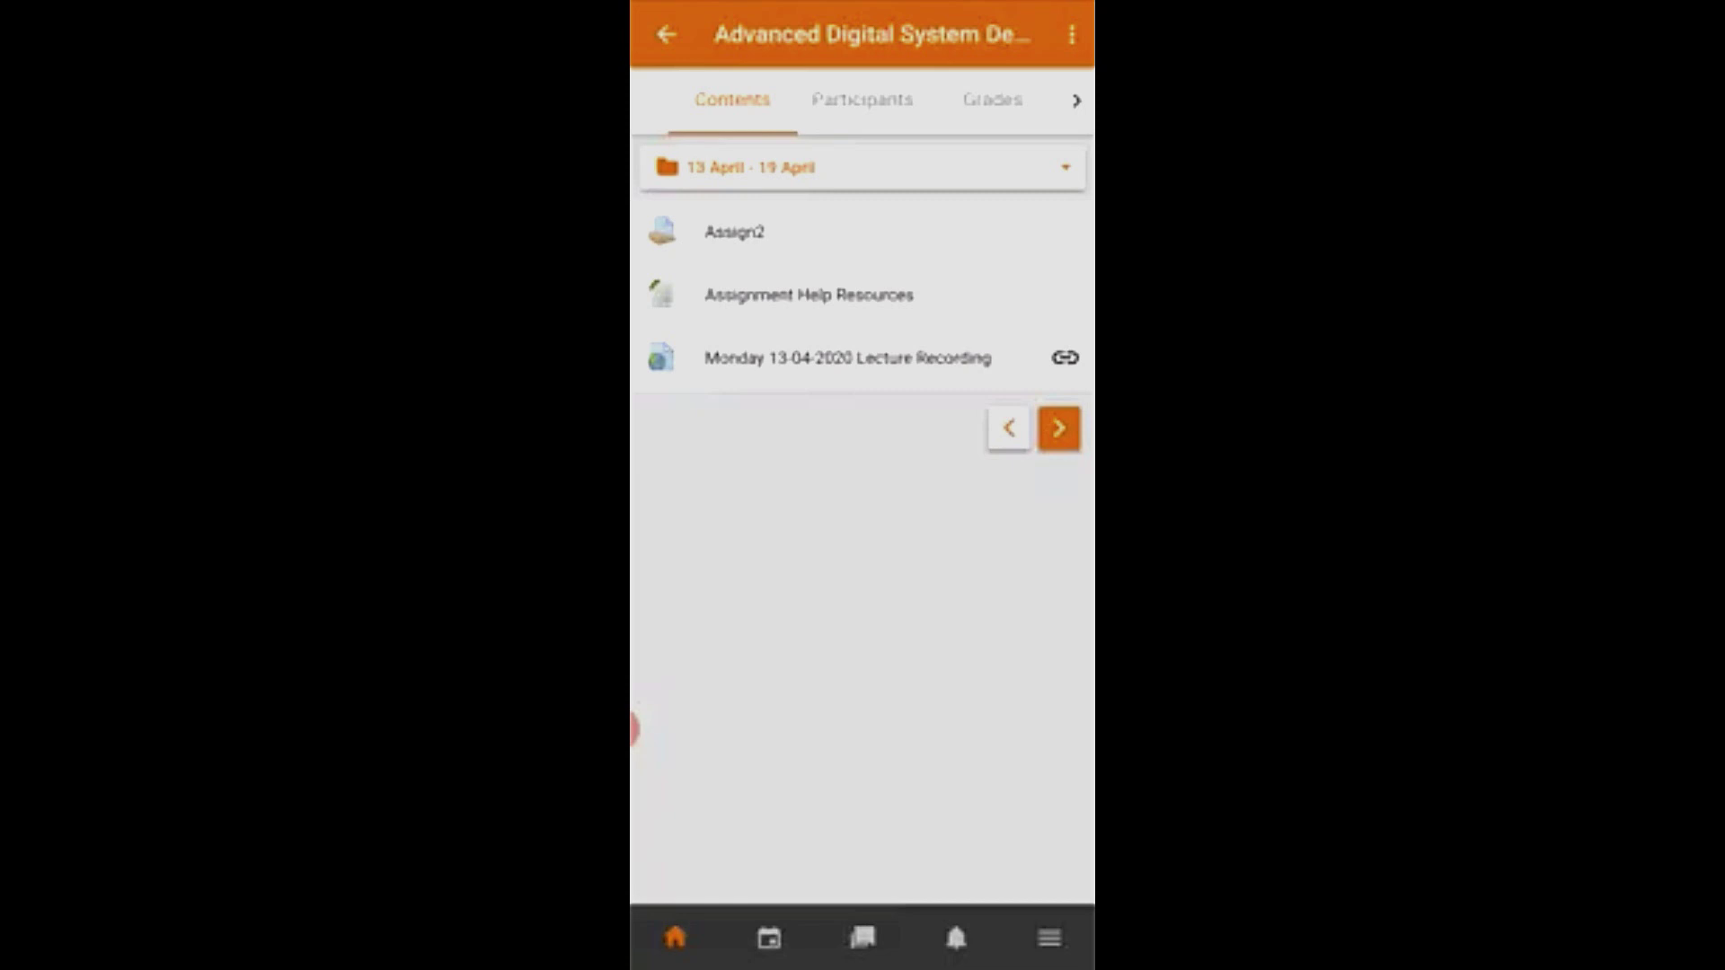
{"action": "left_click", "coordinate": [863, 168]}
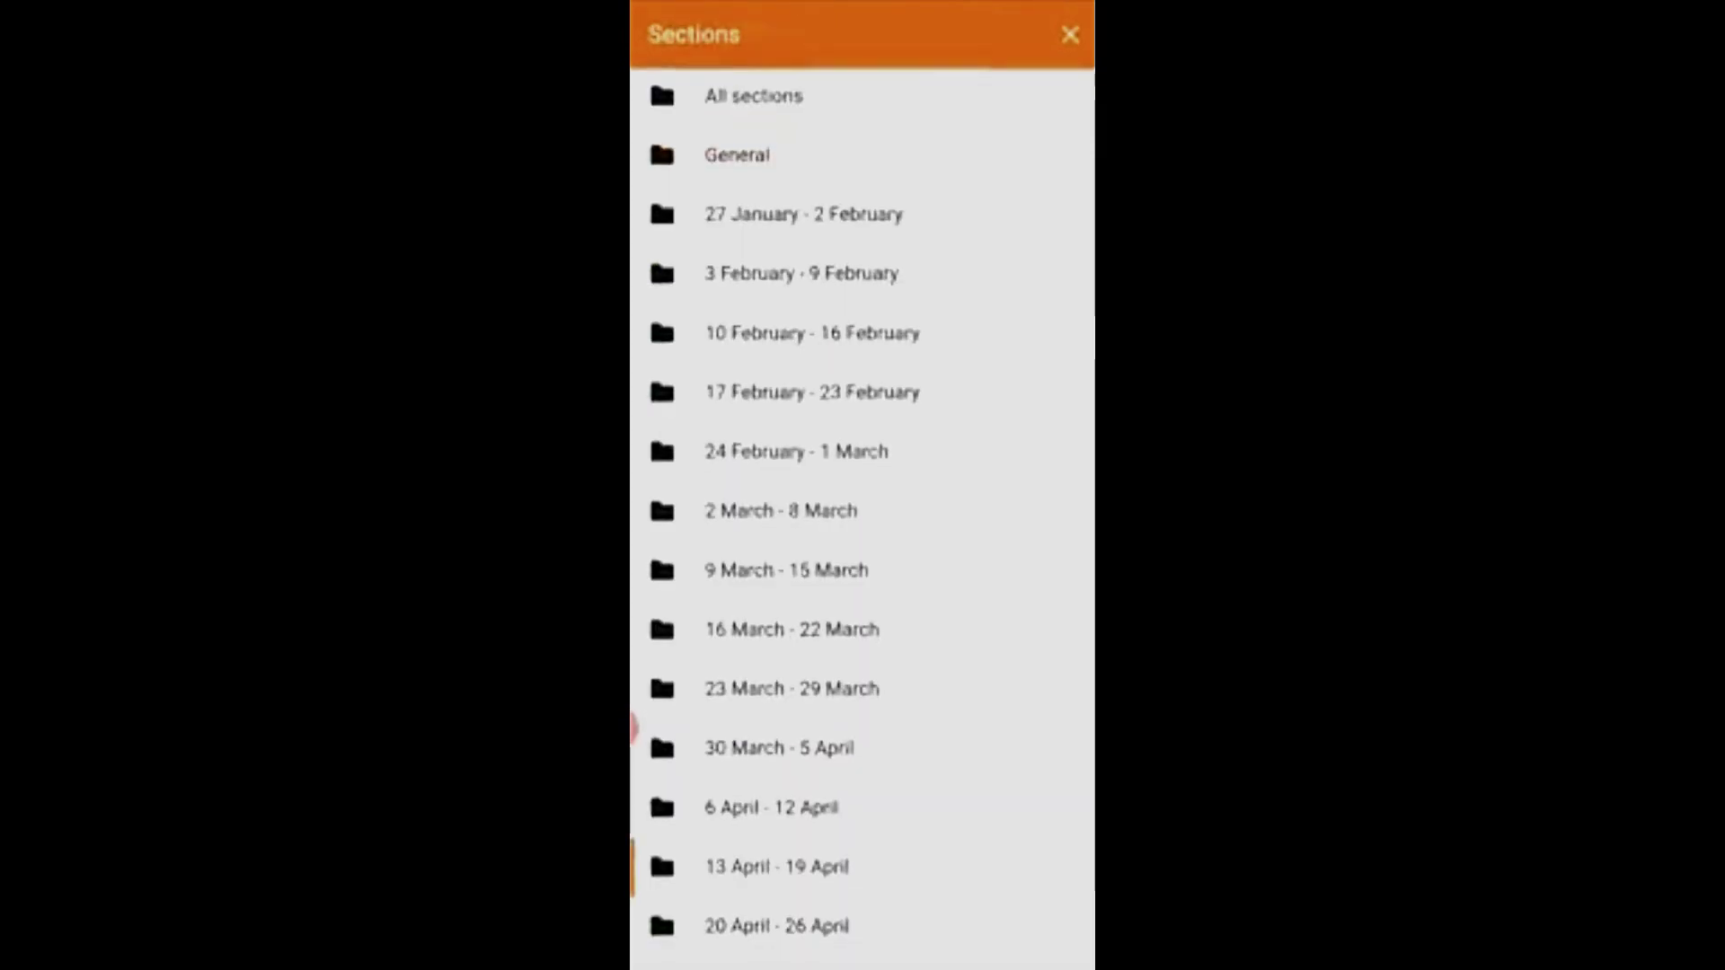
{"action": "left_click", "coordinate": [1070, 30]}
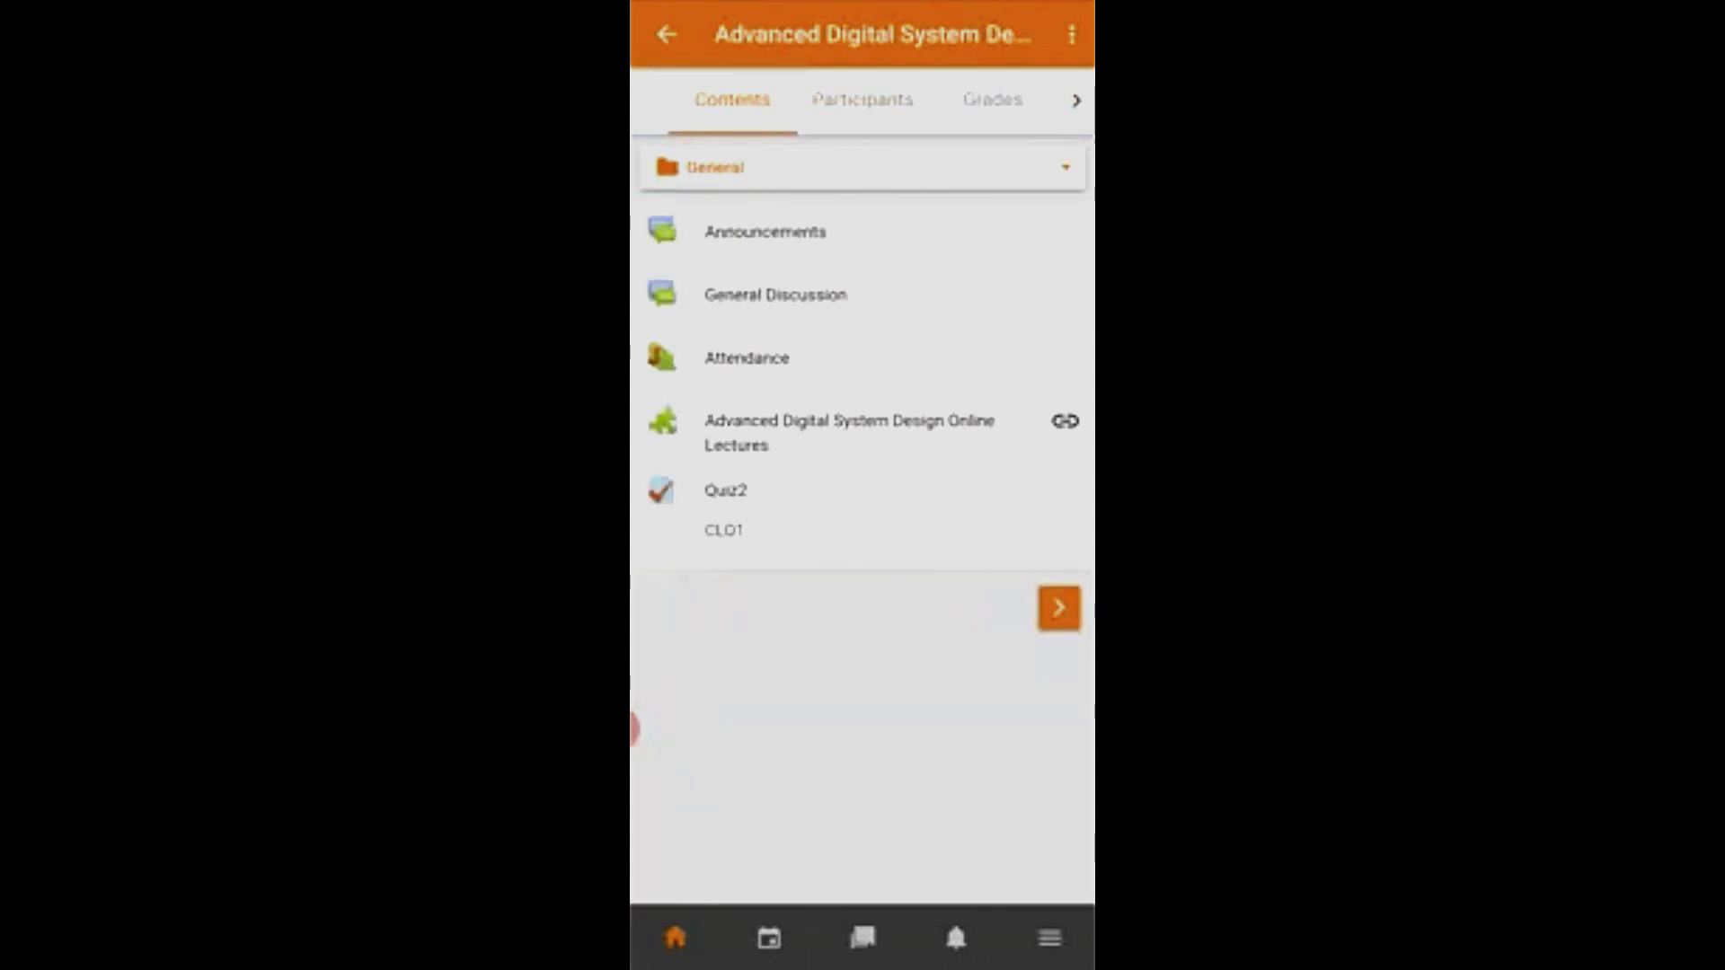
{"action": "left_click_drag", "start_coordinate": [863, 337], "coordinate": [863, 459]}
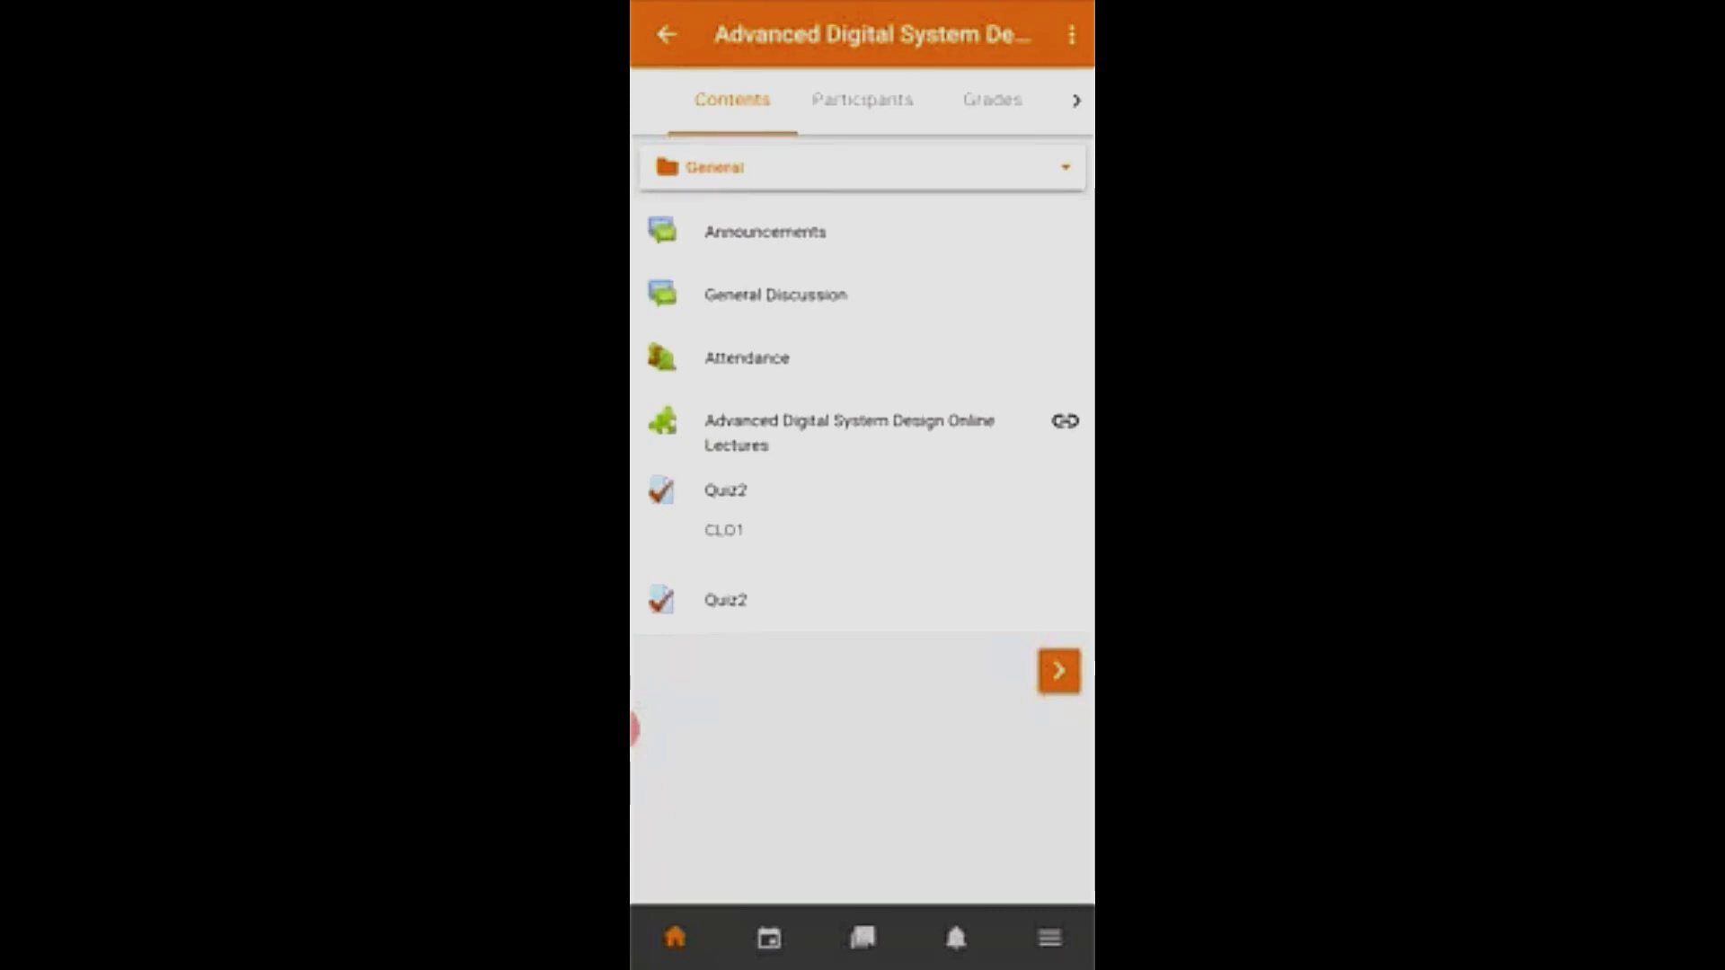
Open Quiz2 and request a new attempt to get the 10-minute timed-quiz confirmation.
{"action": "left_click", "coordinate": [726, 490]}
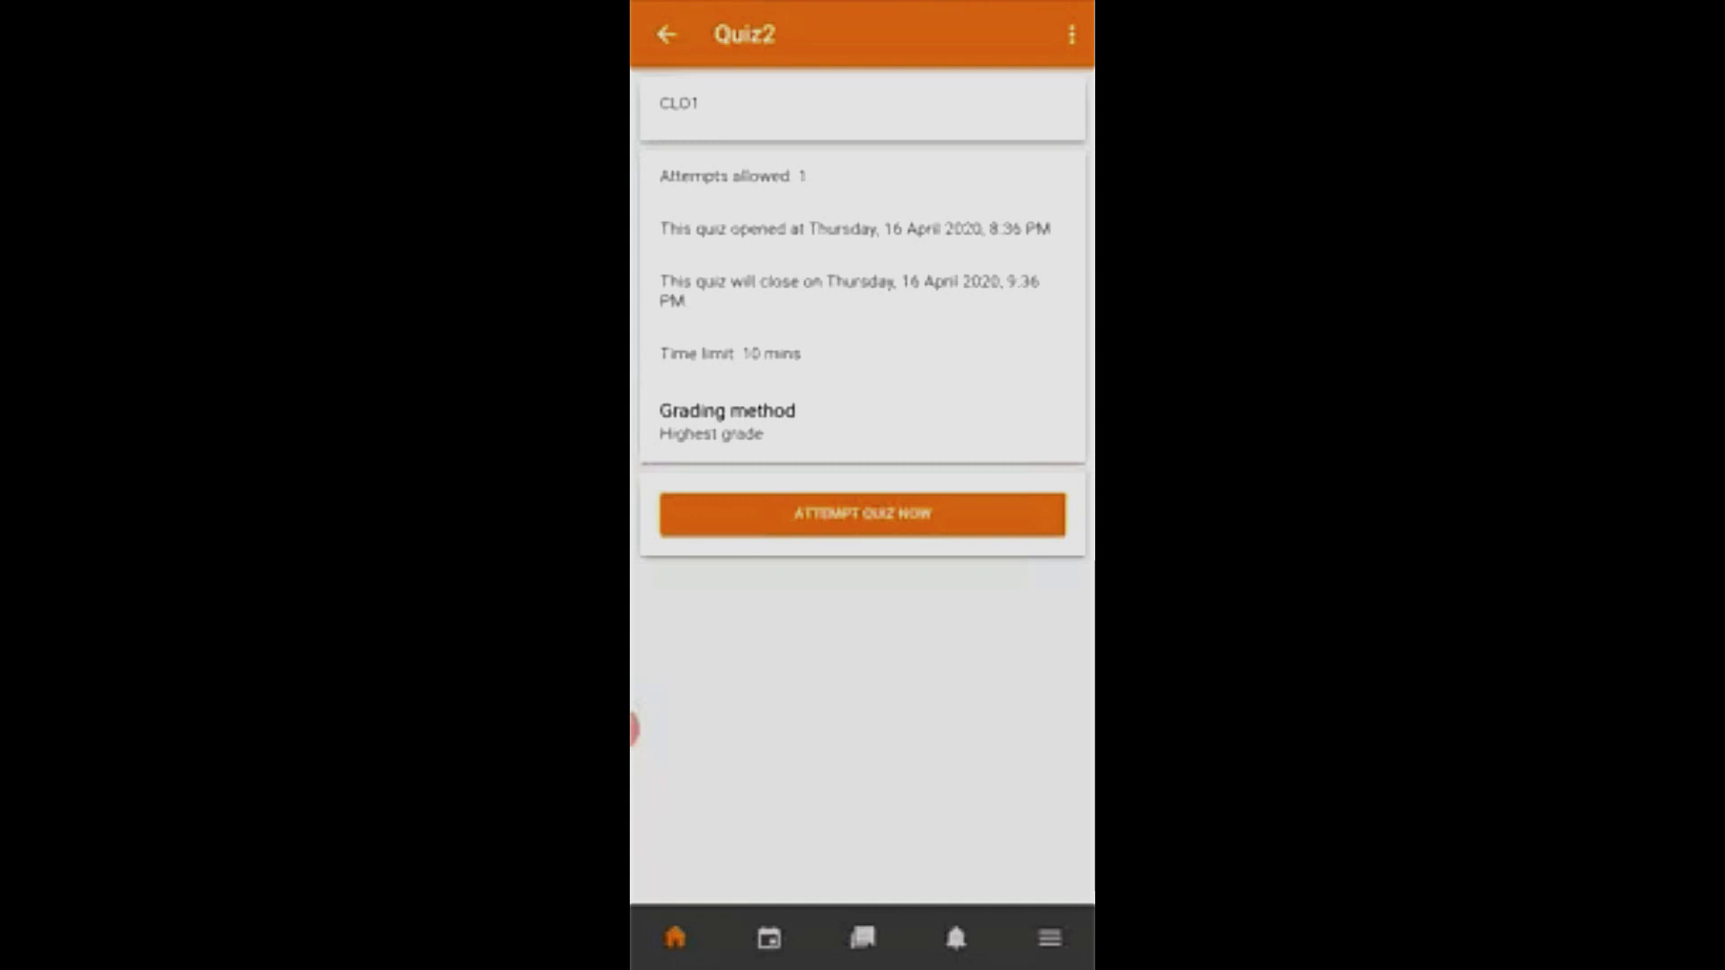
{"action": "left_click", "coordinate": [863, 514]}
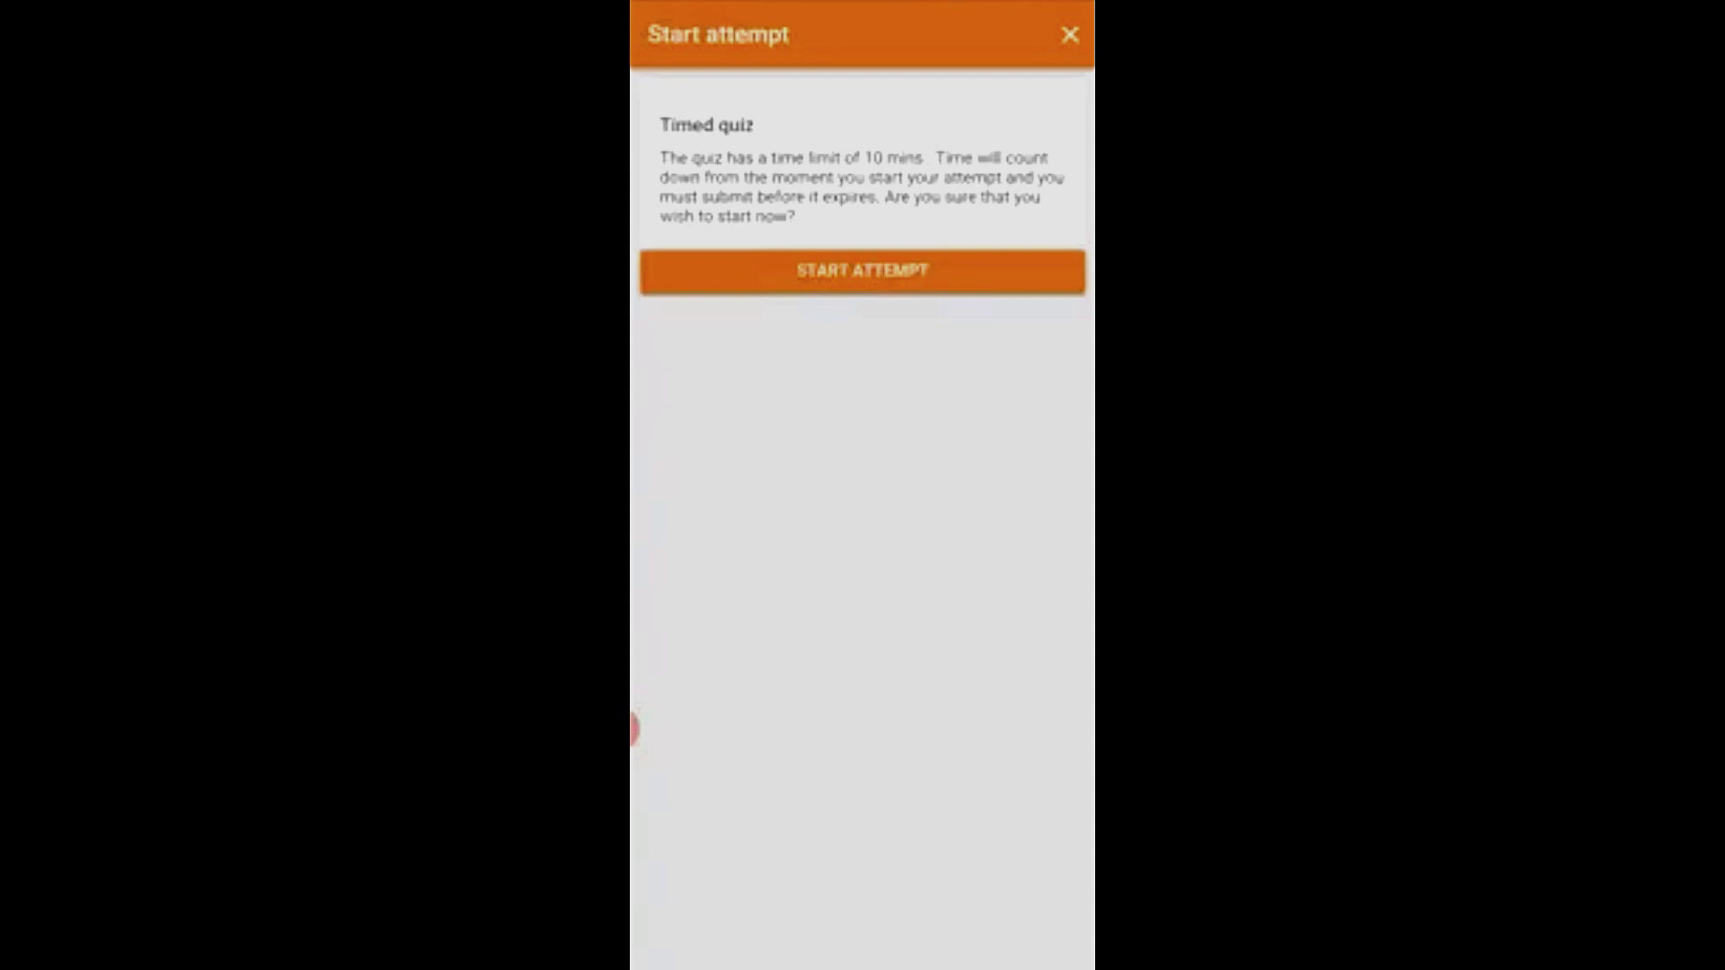
Confirm the Quiz2 start so Question 1 appears with its countdown timer.
{"action": "left_click", "coordinate": [863, 272]}
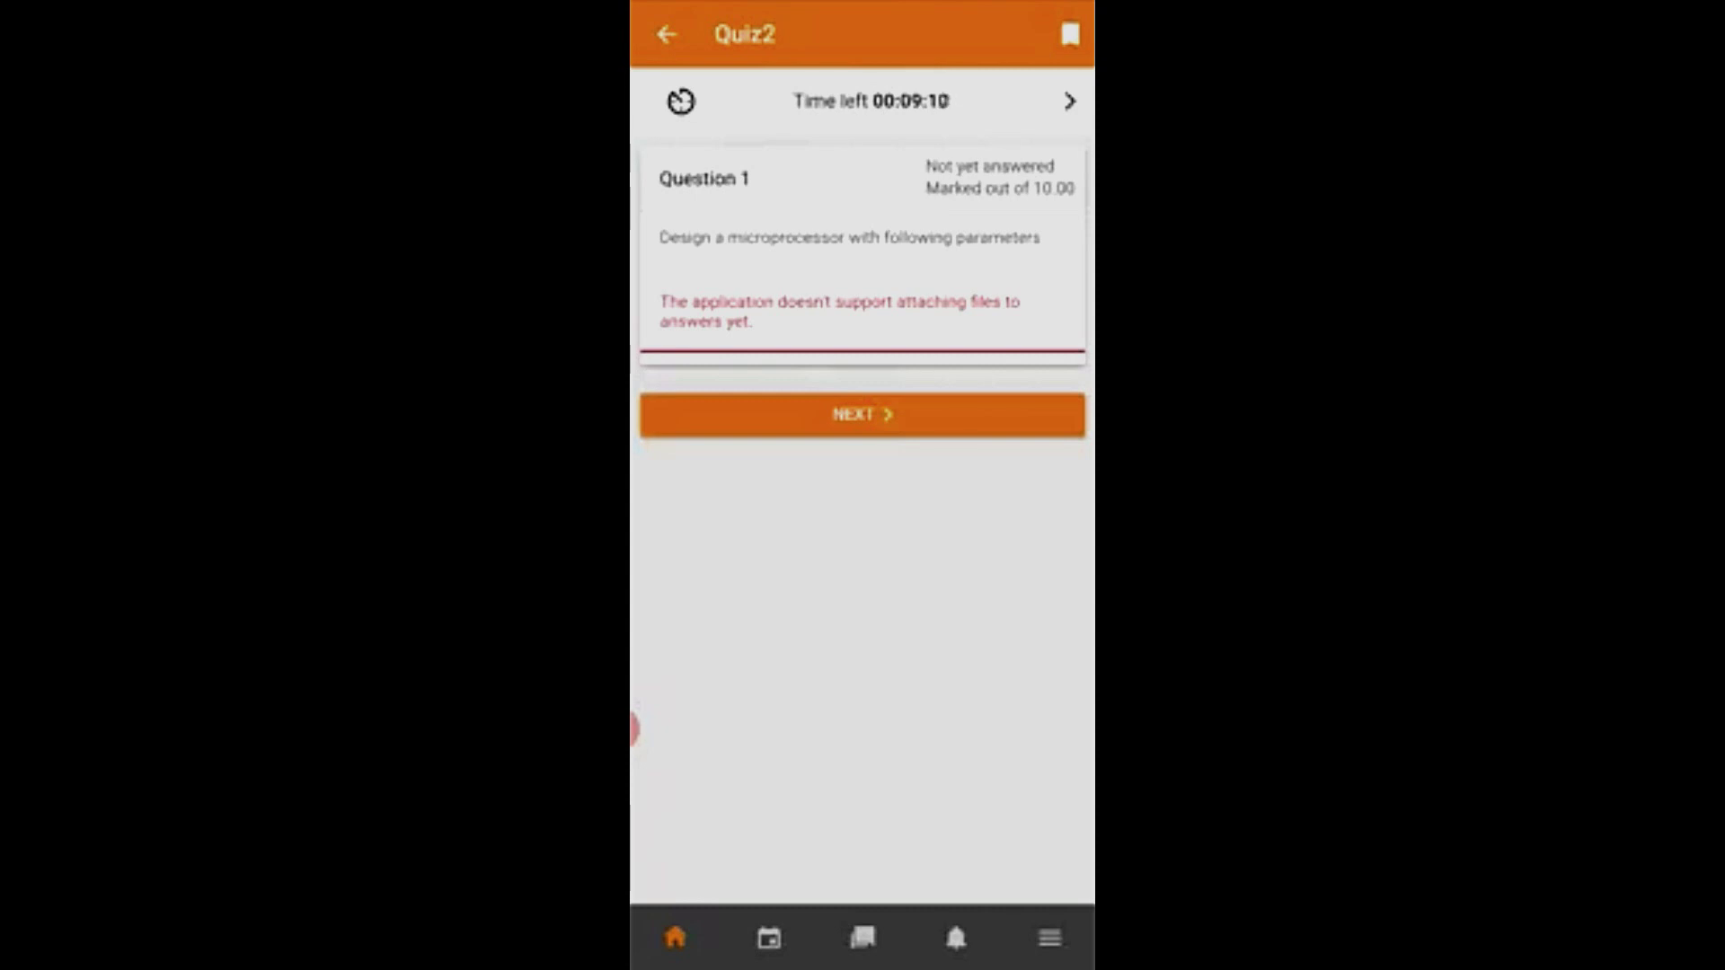
Leave Moodle and save the handwritten-solution photo to a My Drive folder in Google Drive.
{"action": "key", "text": "super"}
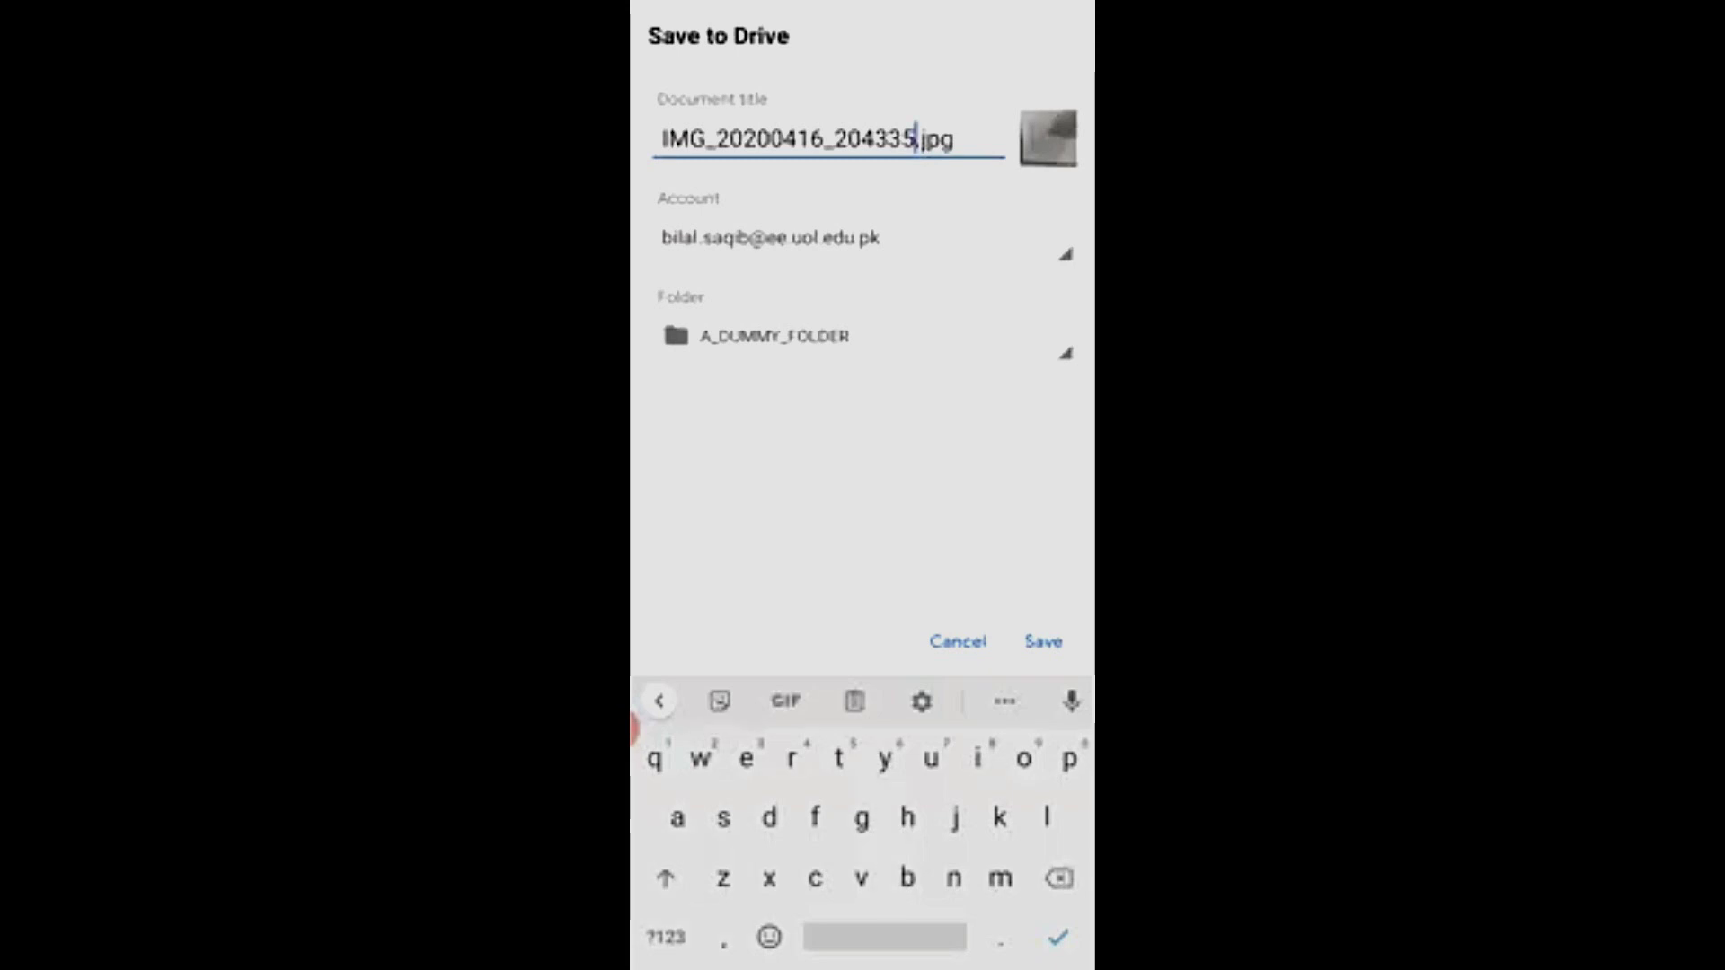
{"action": "left_click", "coordinate": [776, 336]}
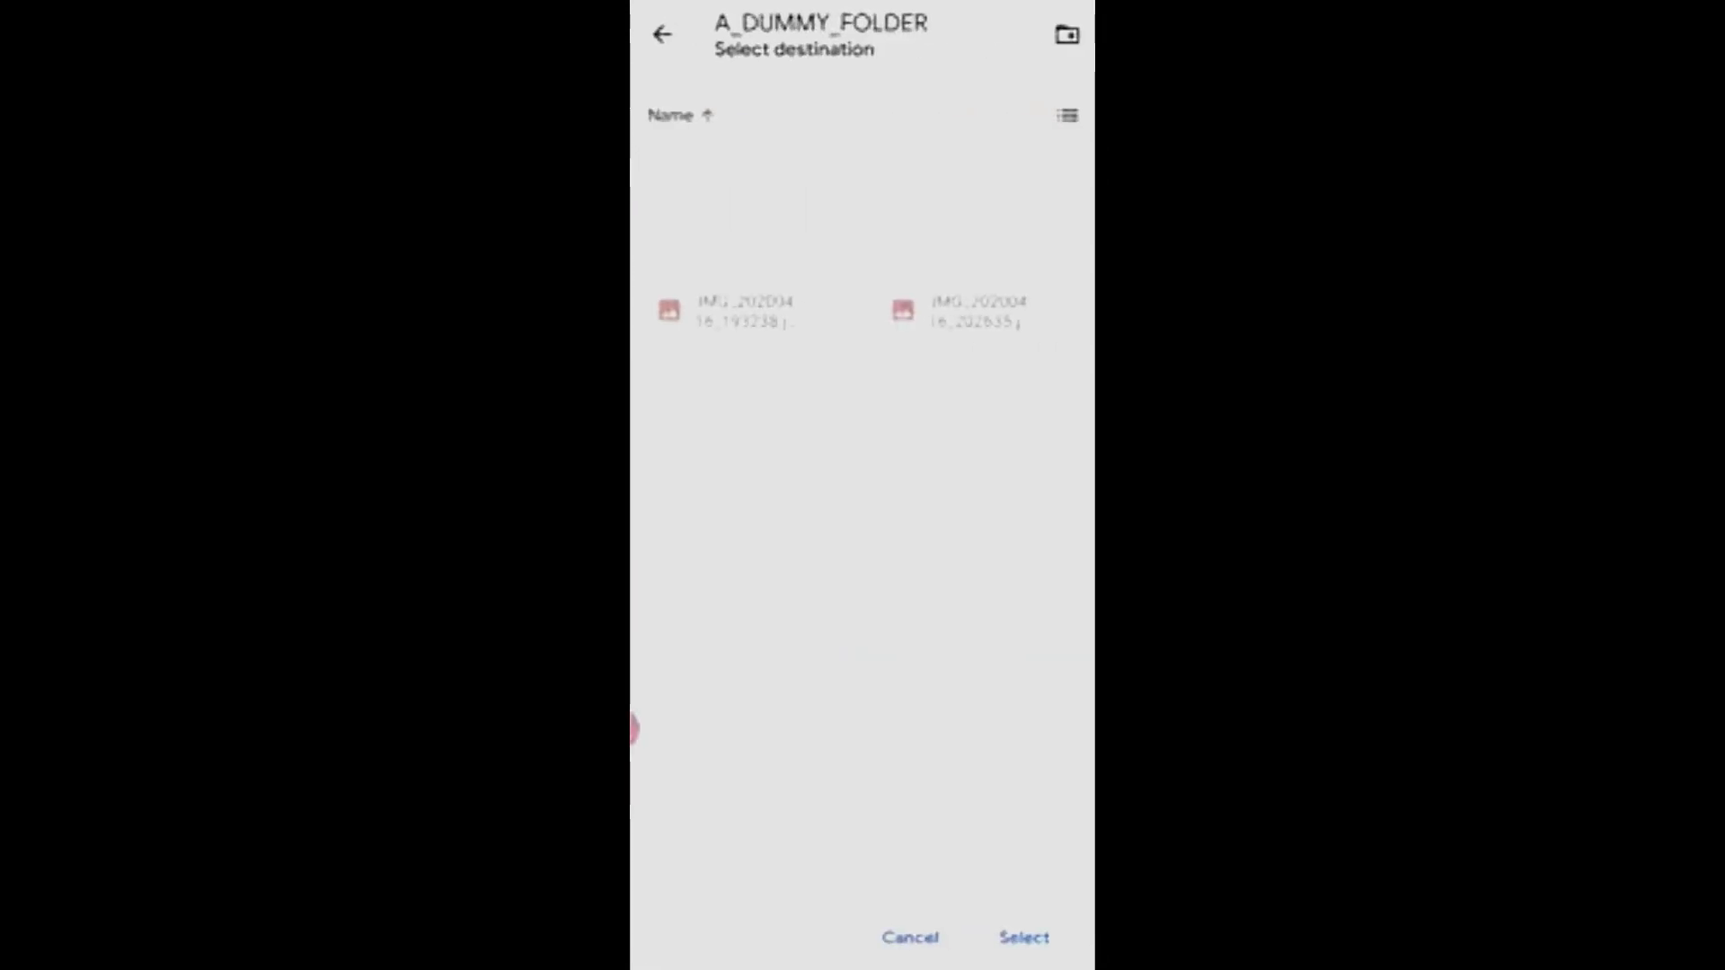
{"action": "left_click", "coordinate": [662, 34]}
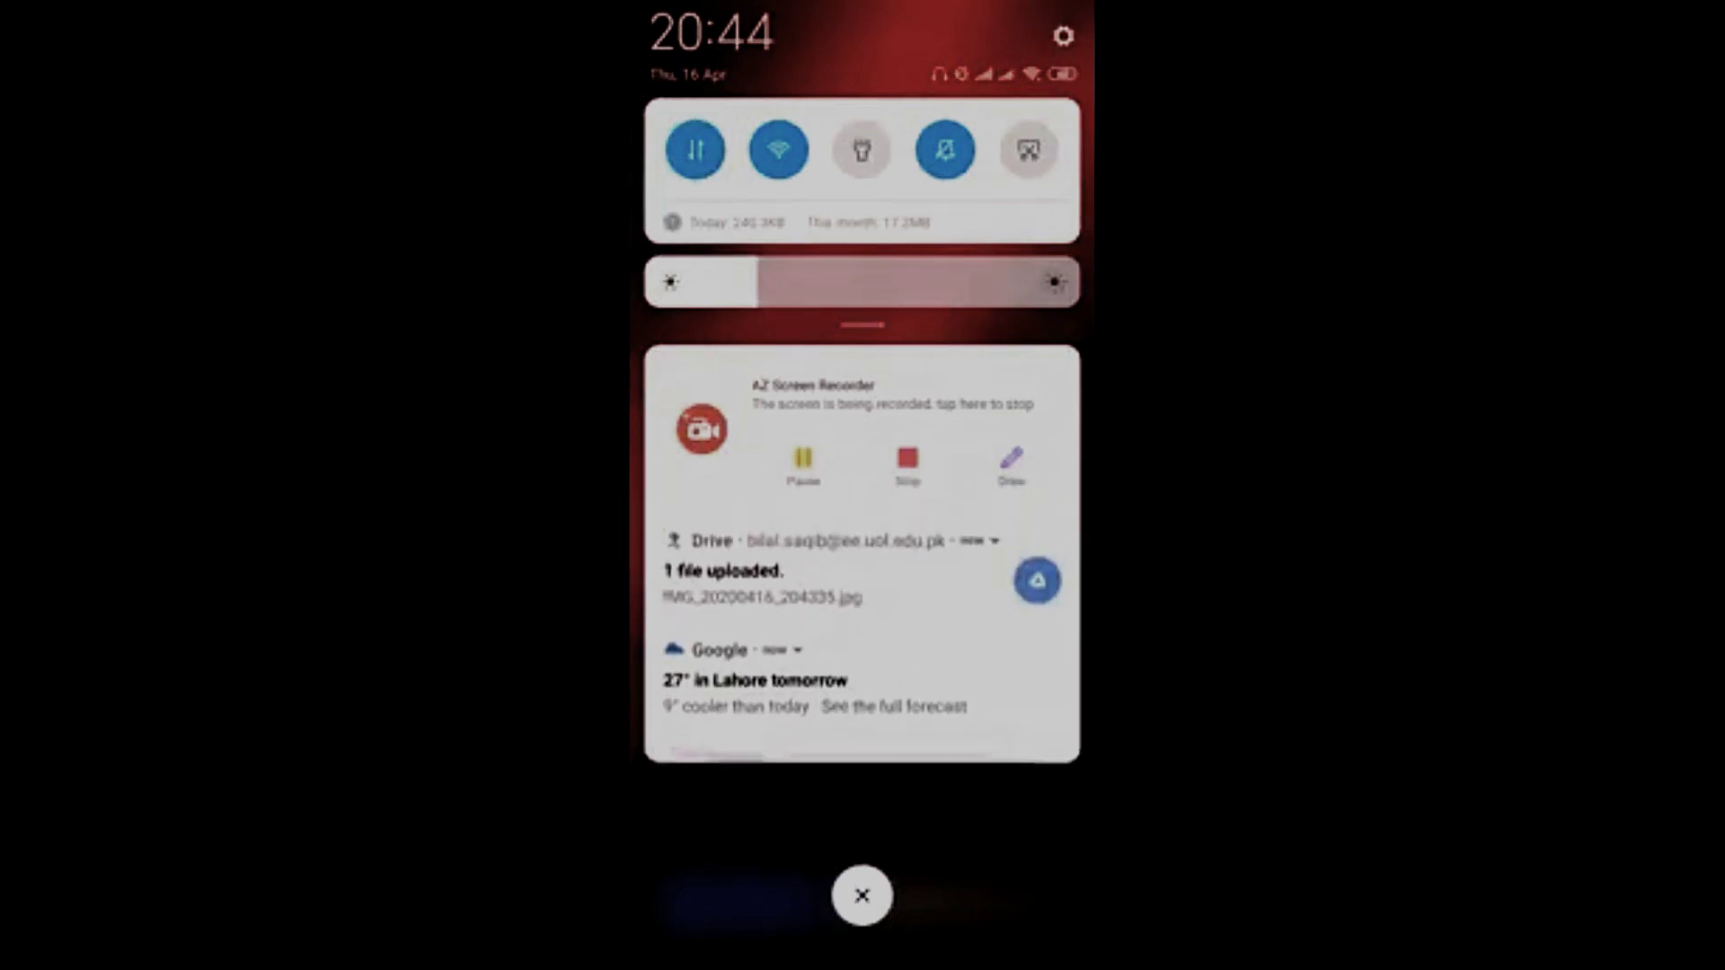
Return to Moodle after the upload and advance past Question 1 to the attempt summary.
{"action": "key", "text": "Escape"}
{"action": "left_click", "coordinate": [775, 189]}
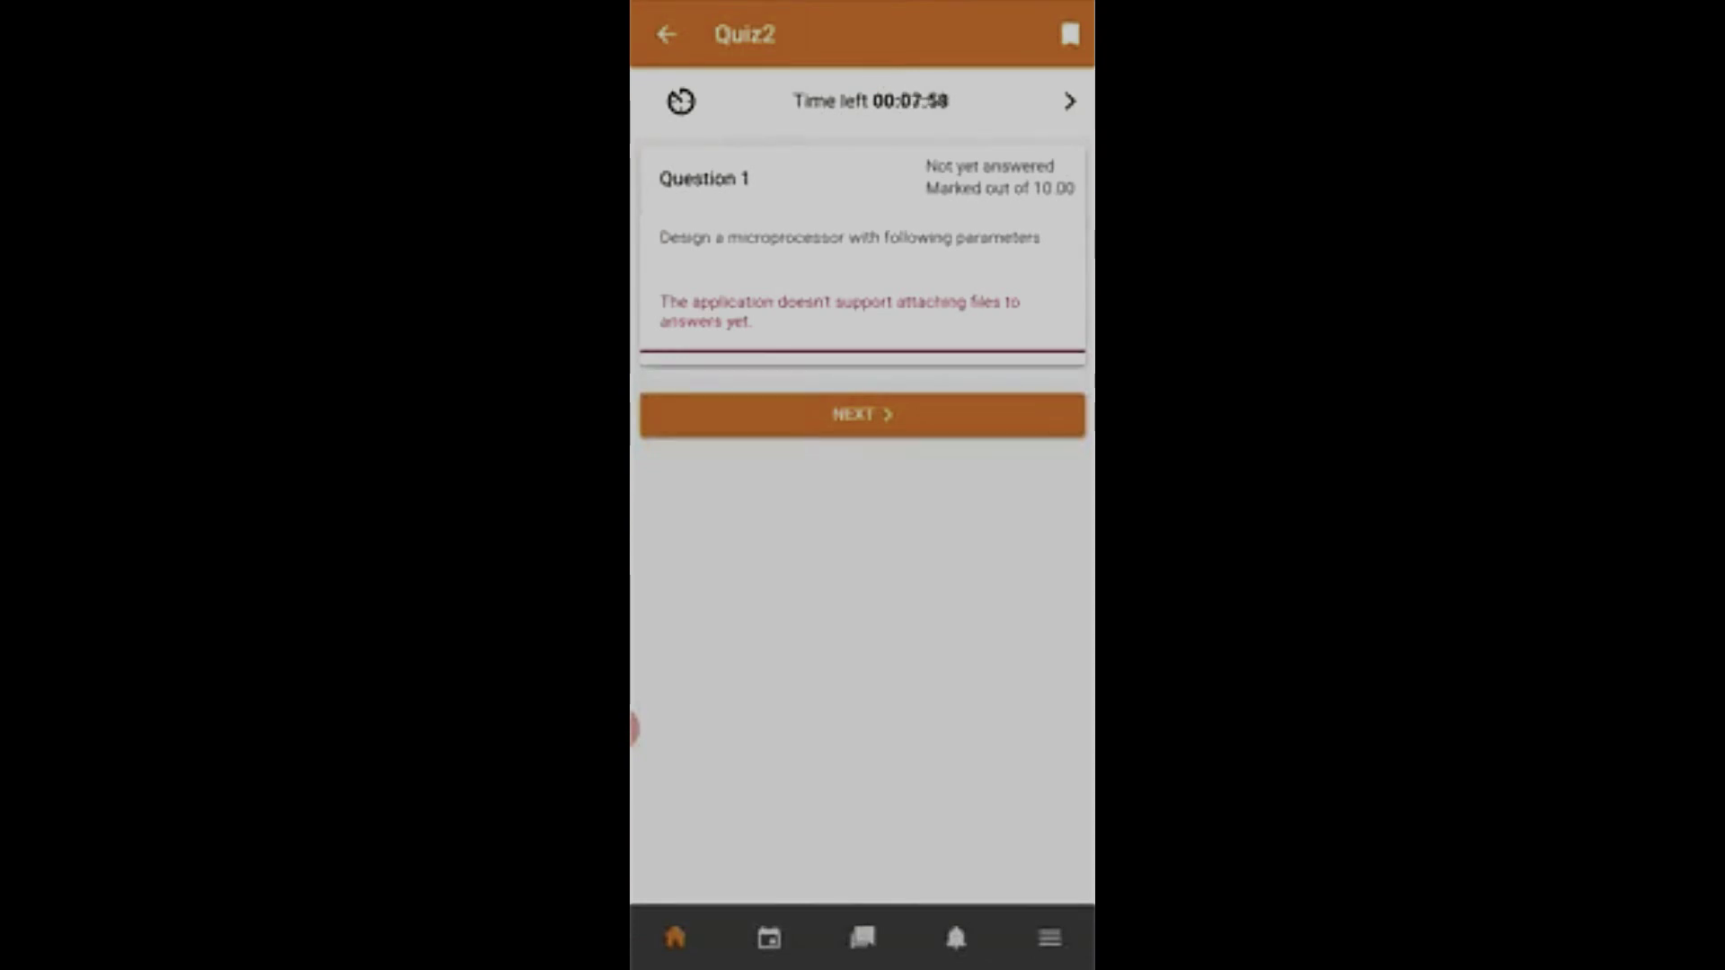
{"action": "left_click", "coordinate": [863, 414]}
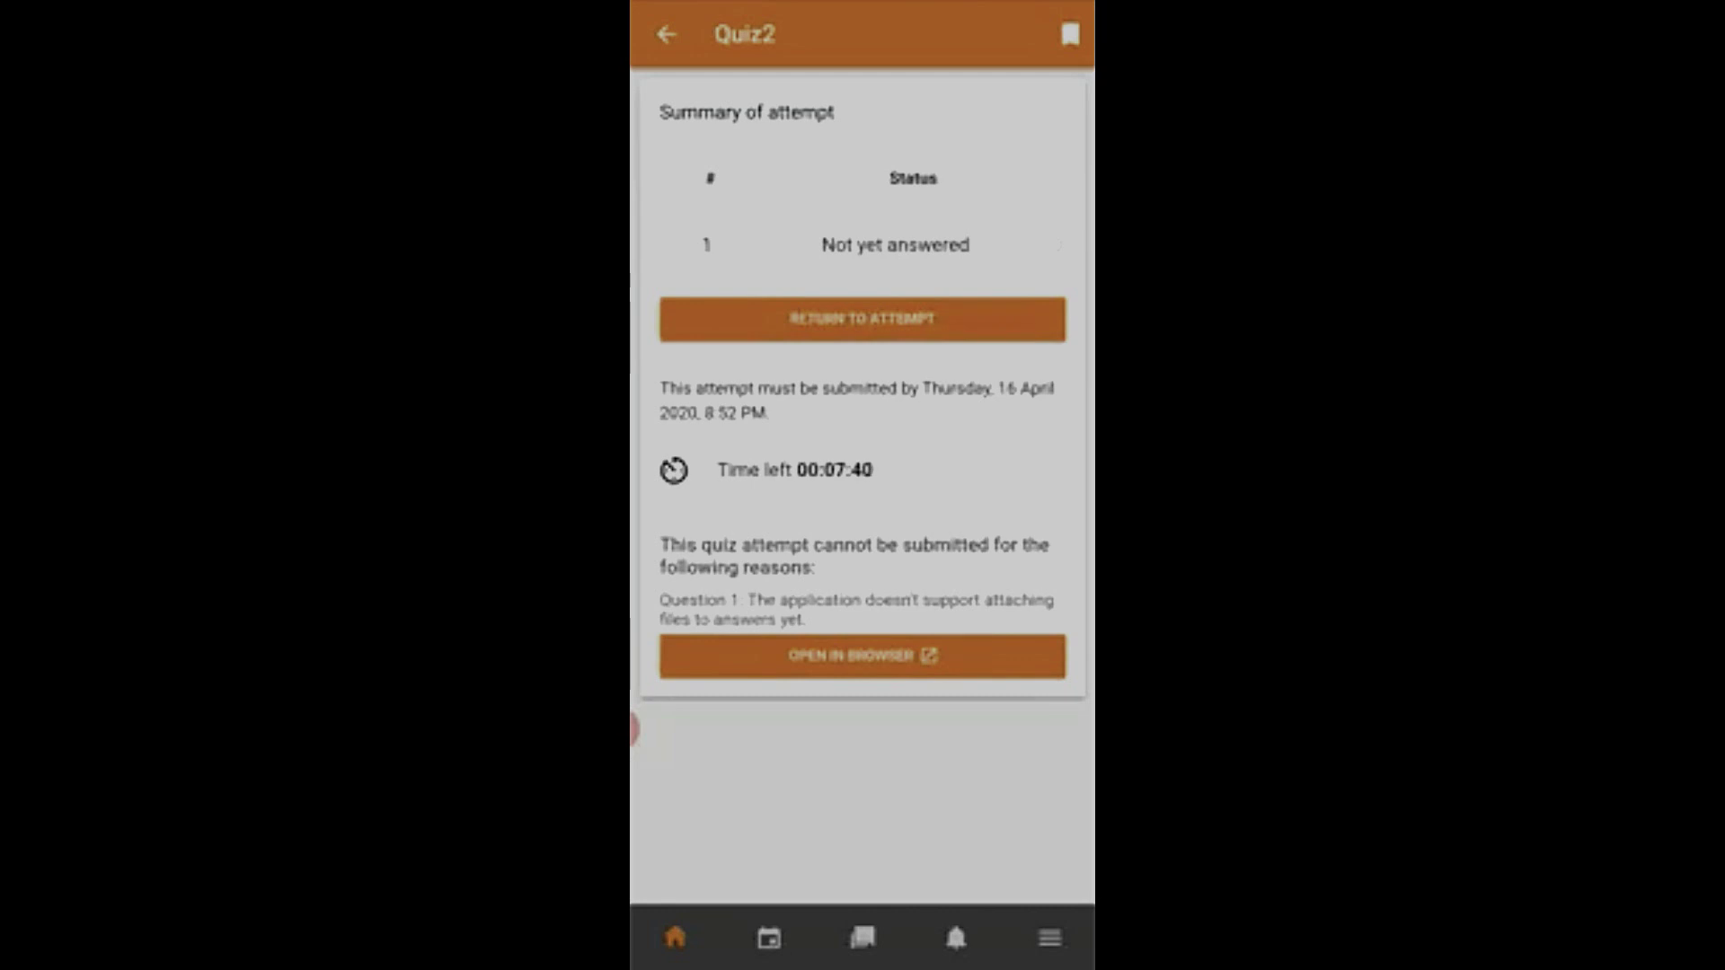
Continue the Quiz2 attempt in the web browser to reach Question 1's file-upload area.
{"action": "left_click", "coordinate": [863, 656]}
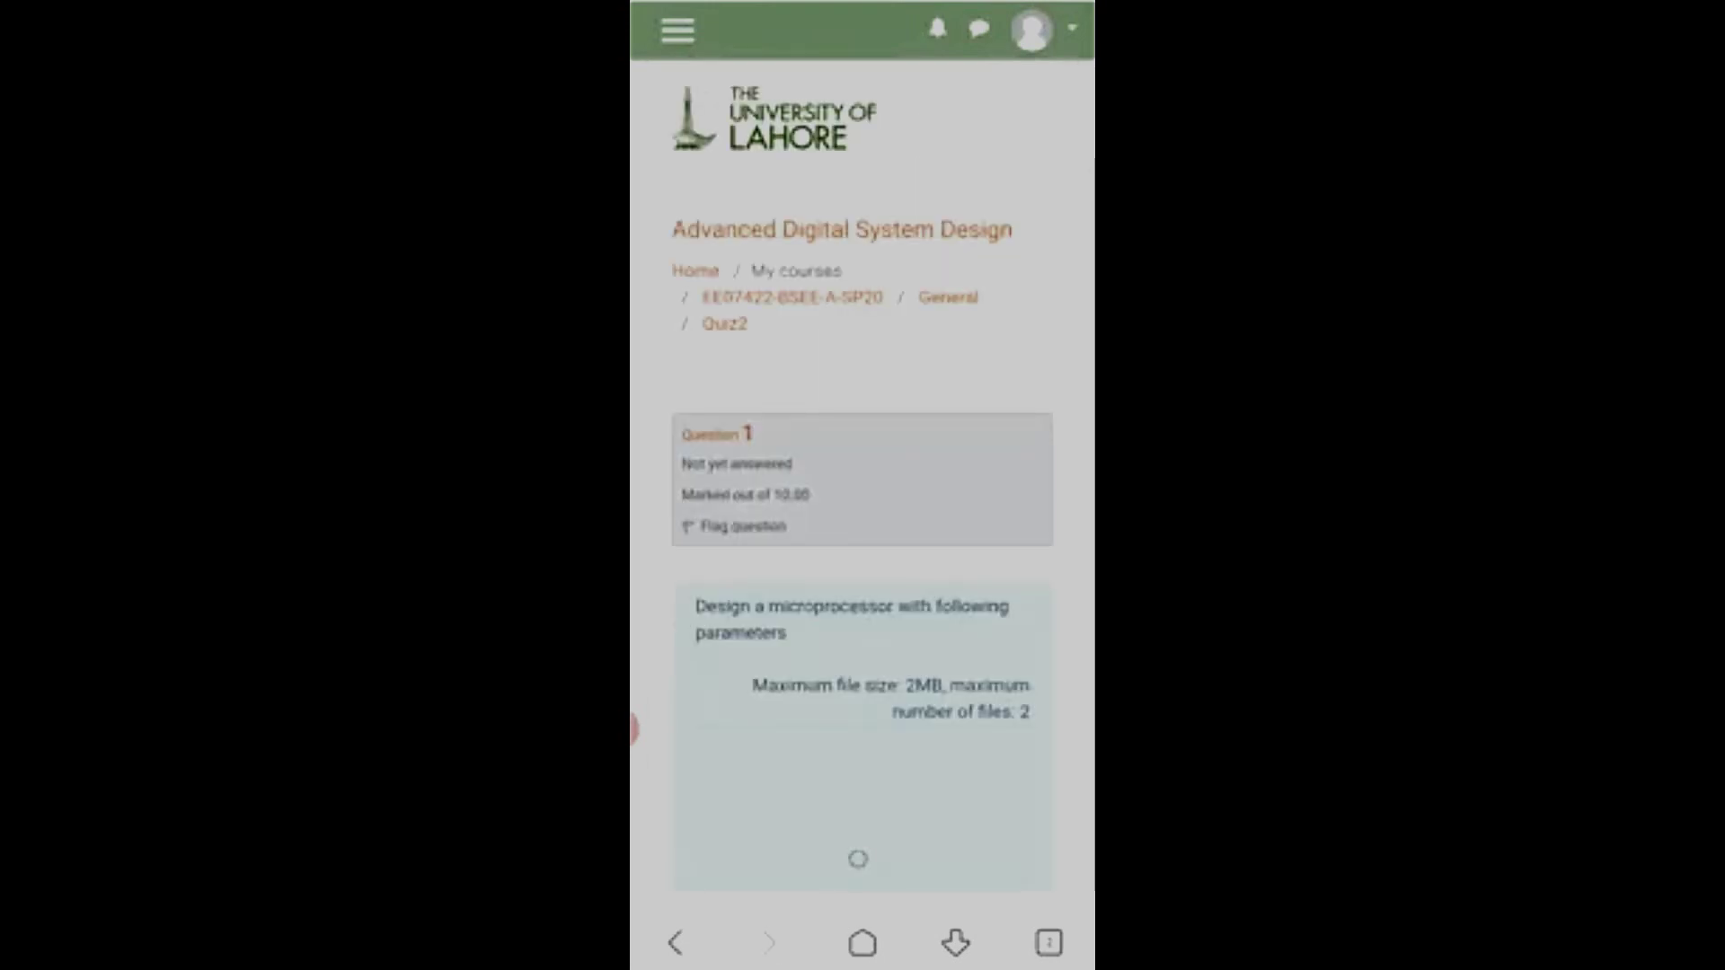
{"action": "scroll", "coordinate": [863, 540], "scroll_direction": "down", "scroll_amount": 2}
{"action": "scroll", "coordinate": [864, 540], "scroll_direction": "down", "scroll_amount": 2}
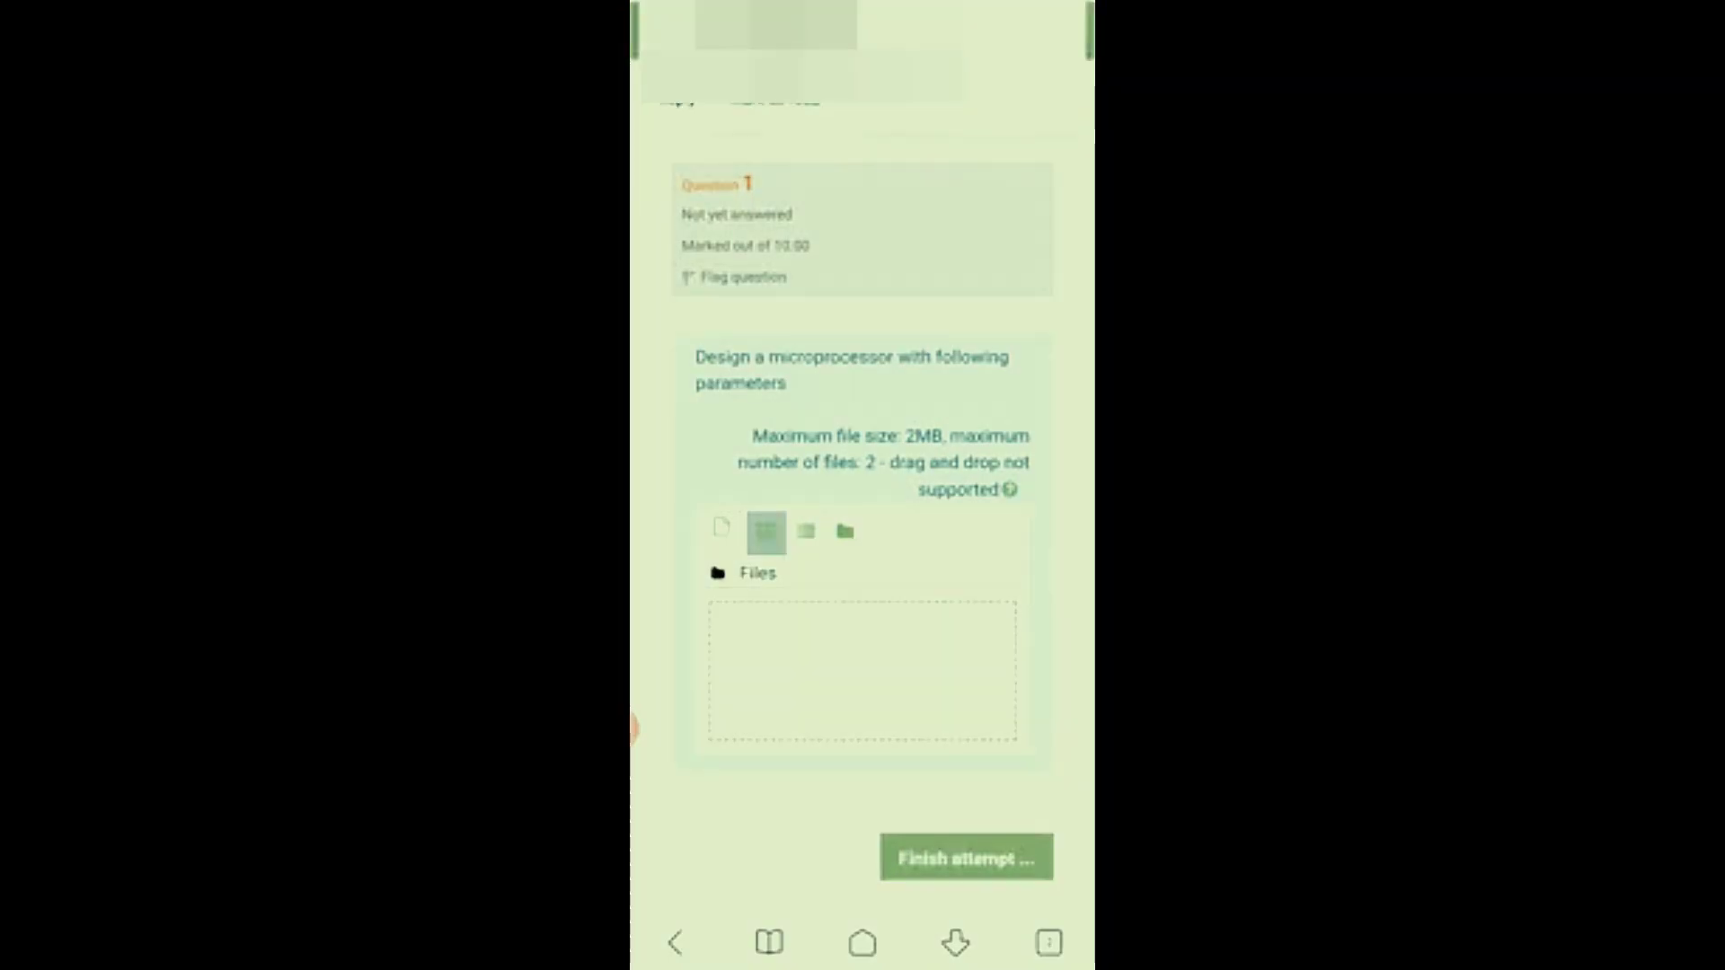
{"action": "scroll", "coordinate": [863, 540], "scroll_direction": "down", "scroll_amount": 1}
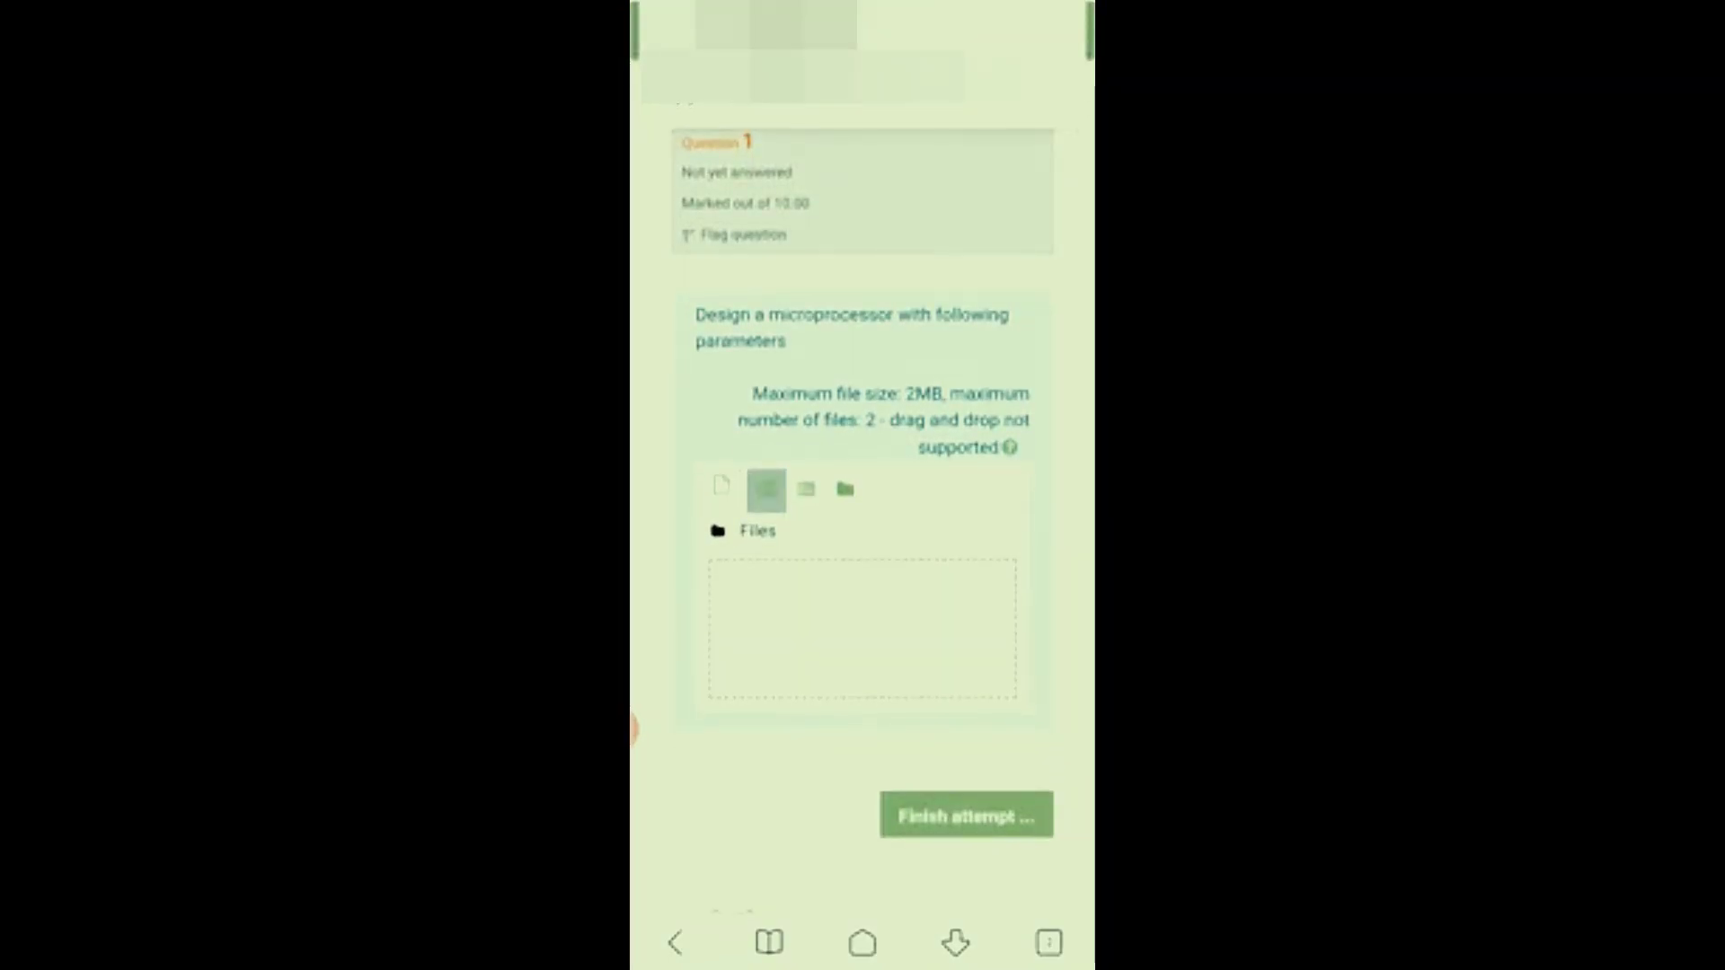
{"action": "scroll", "coordinate": [864, 485], "scroll_direction": "up", "scroll_amount": 1}
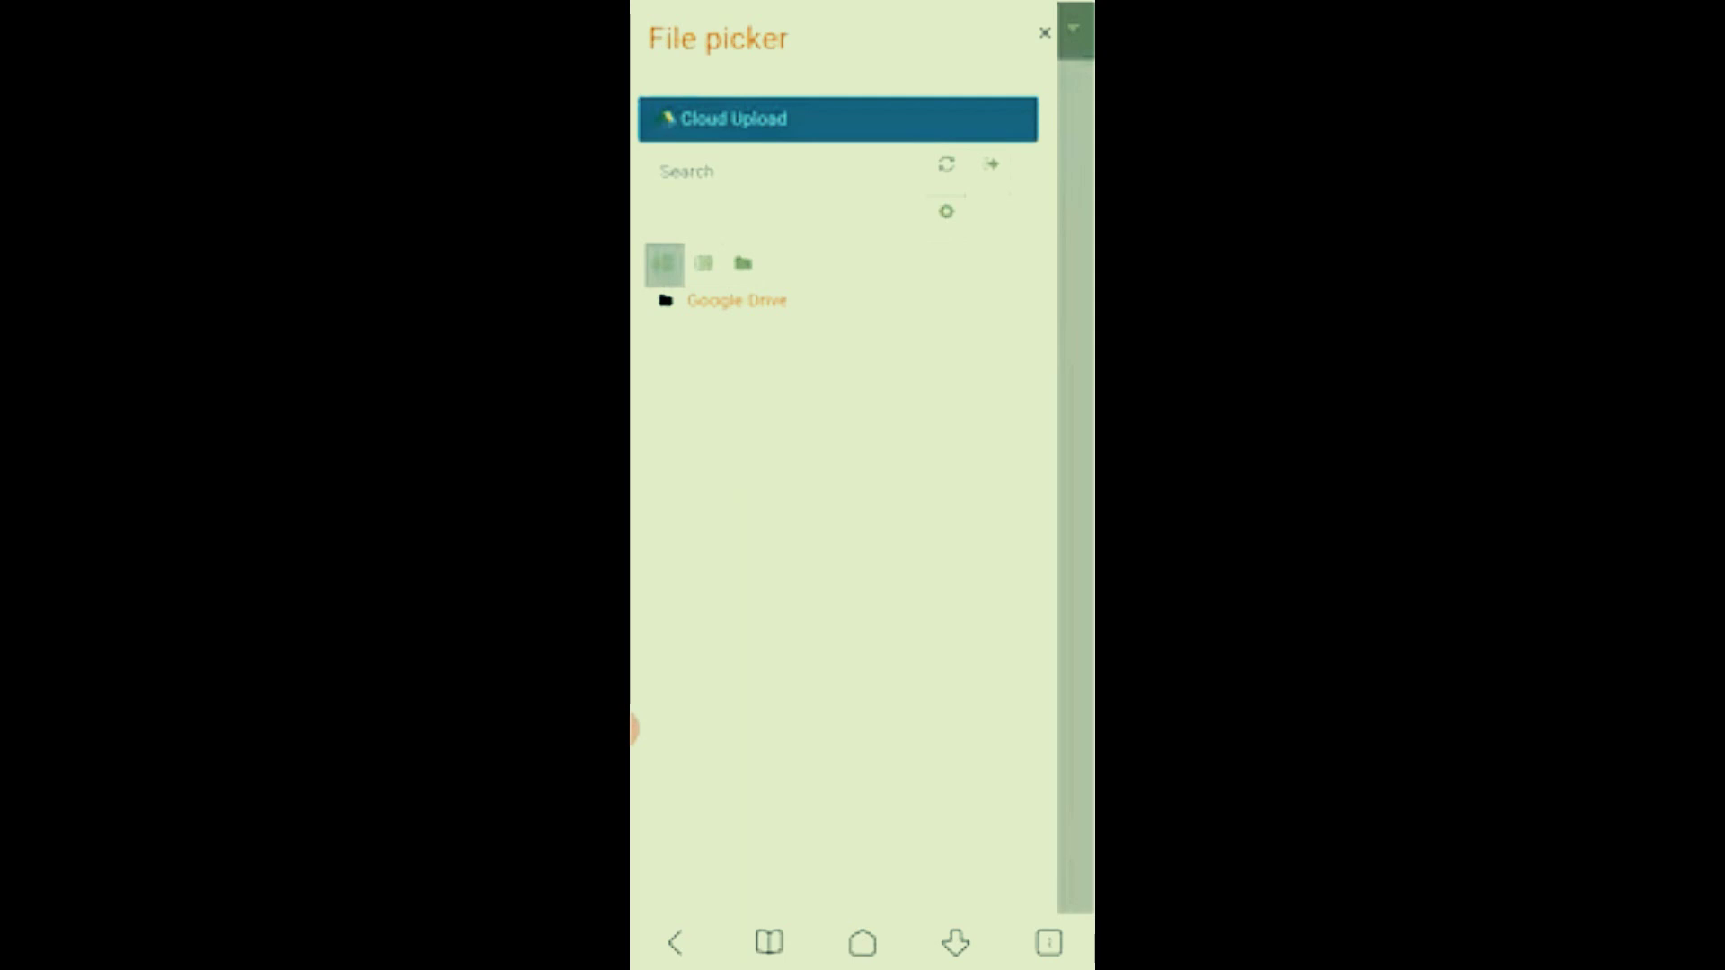
Pick IMG_20200416_193238.jpg from Google Drive and attach it to Question 1.
{"action": "left_click", "coordinate": [716, 399]}
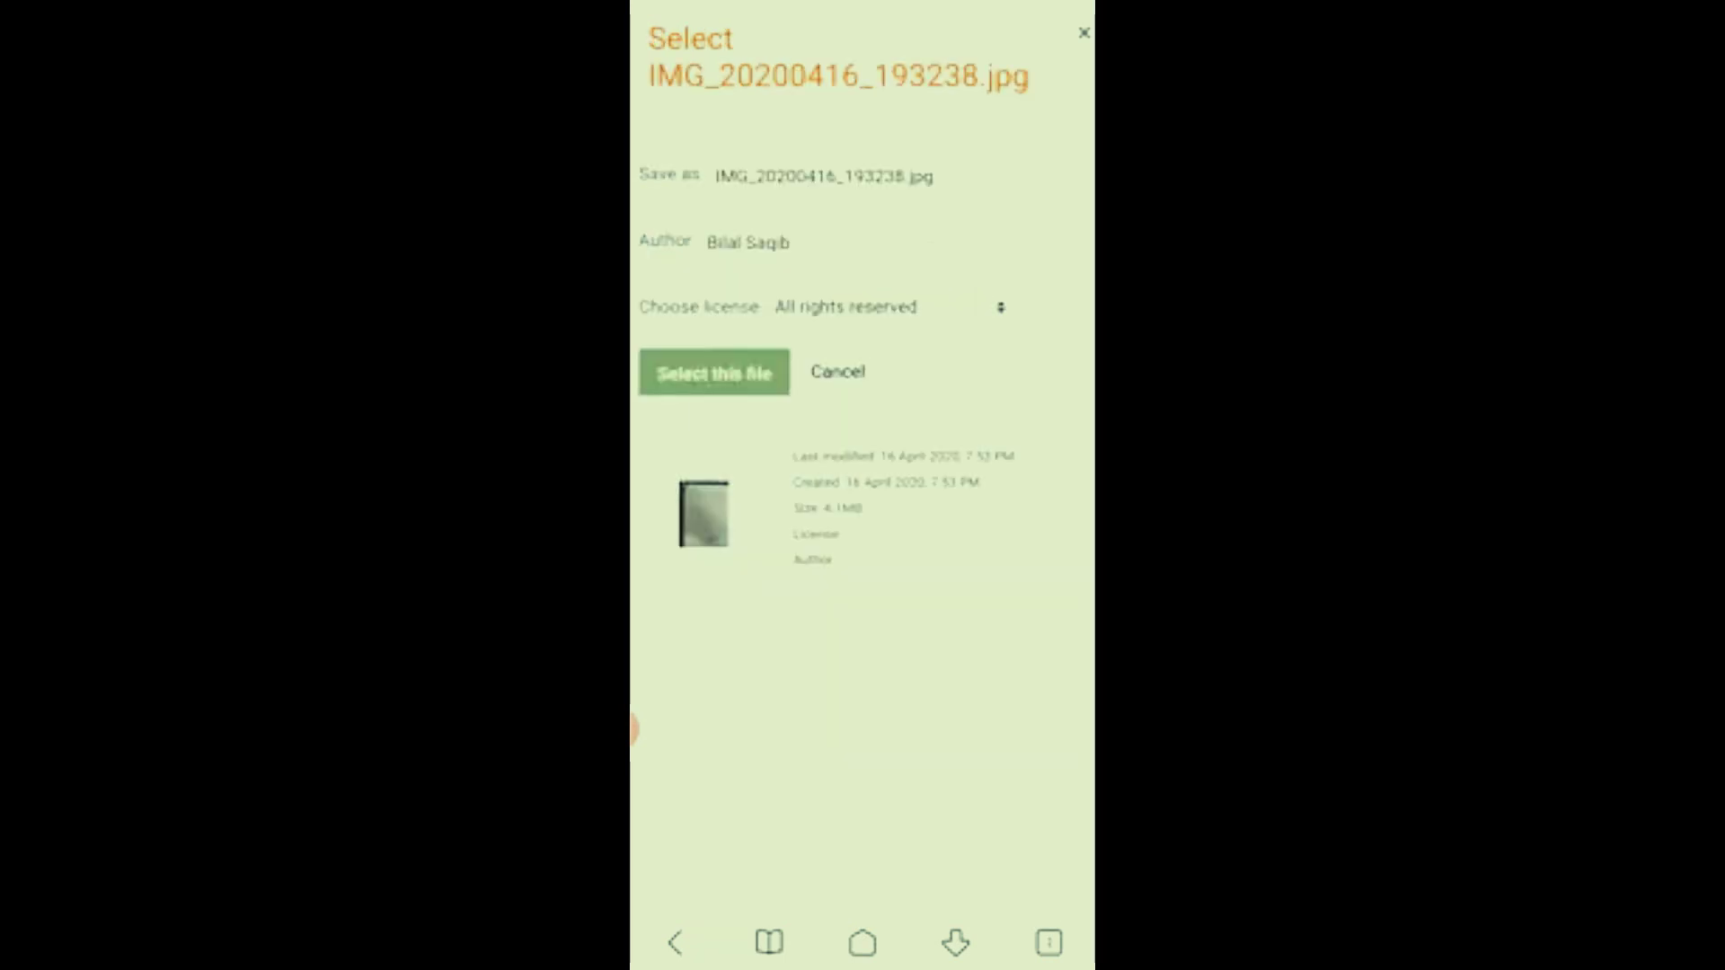
{"action": "left_click", "coordinate": [716, 374]}
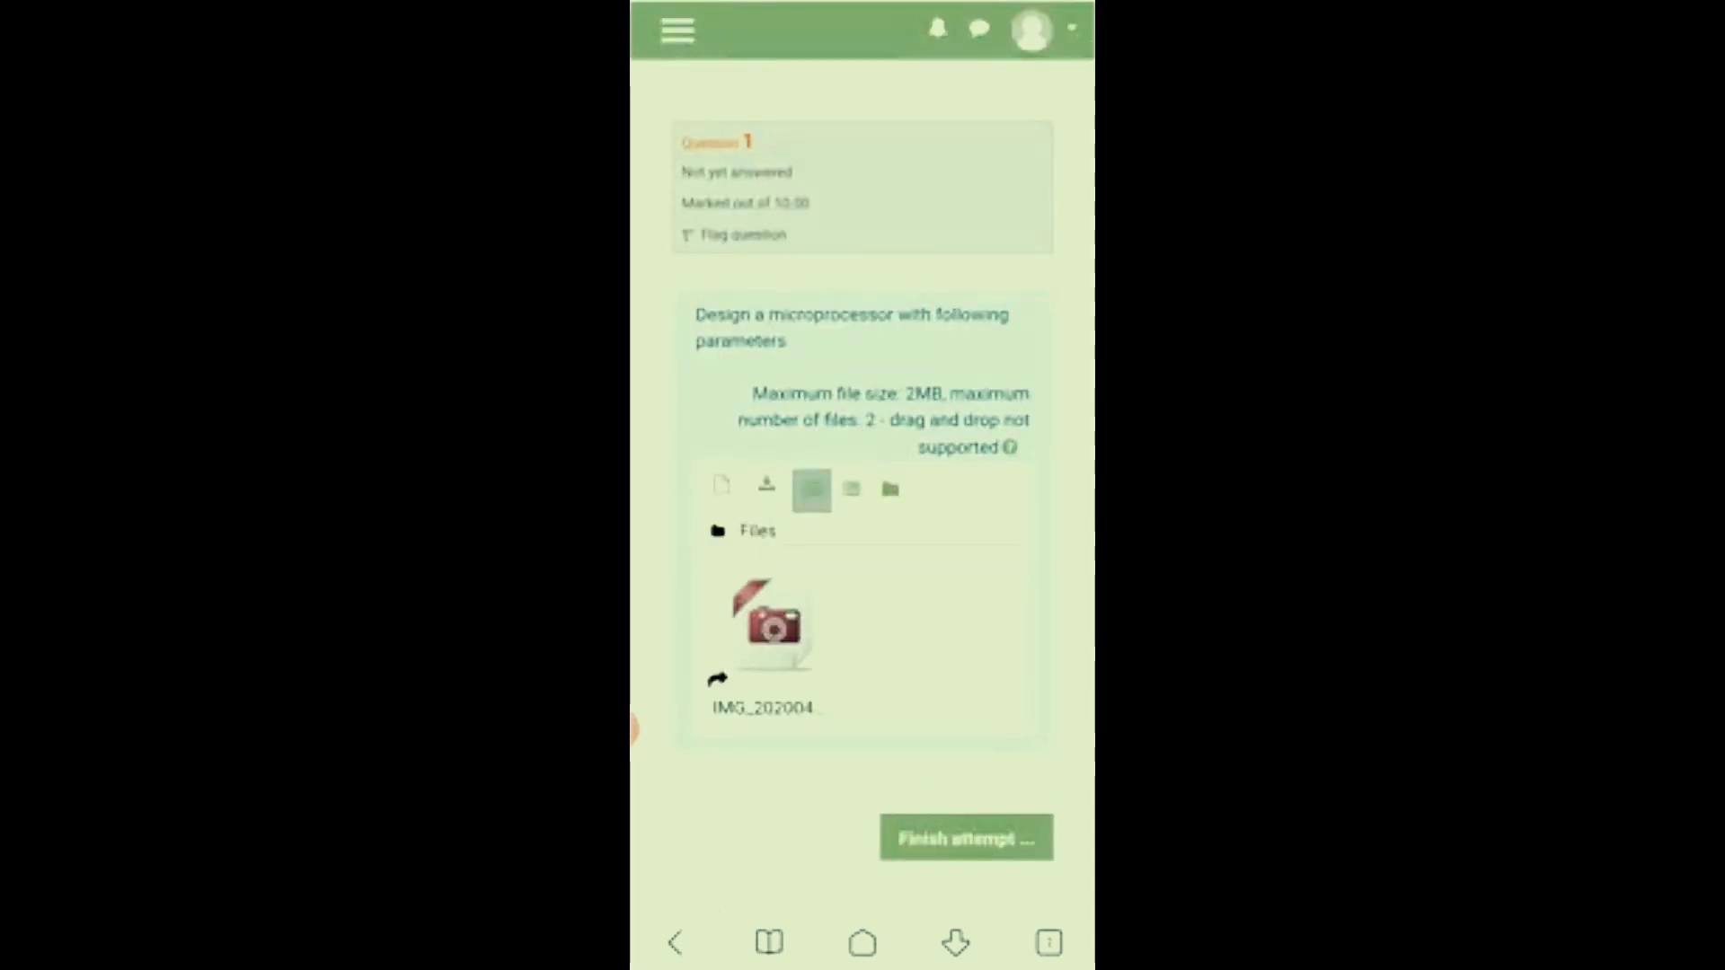
{"action": "scroll", "coordinate": [863, 539], "scroll_direction": "down", "scroll_amount": 1}
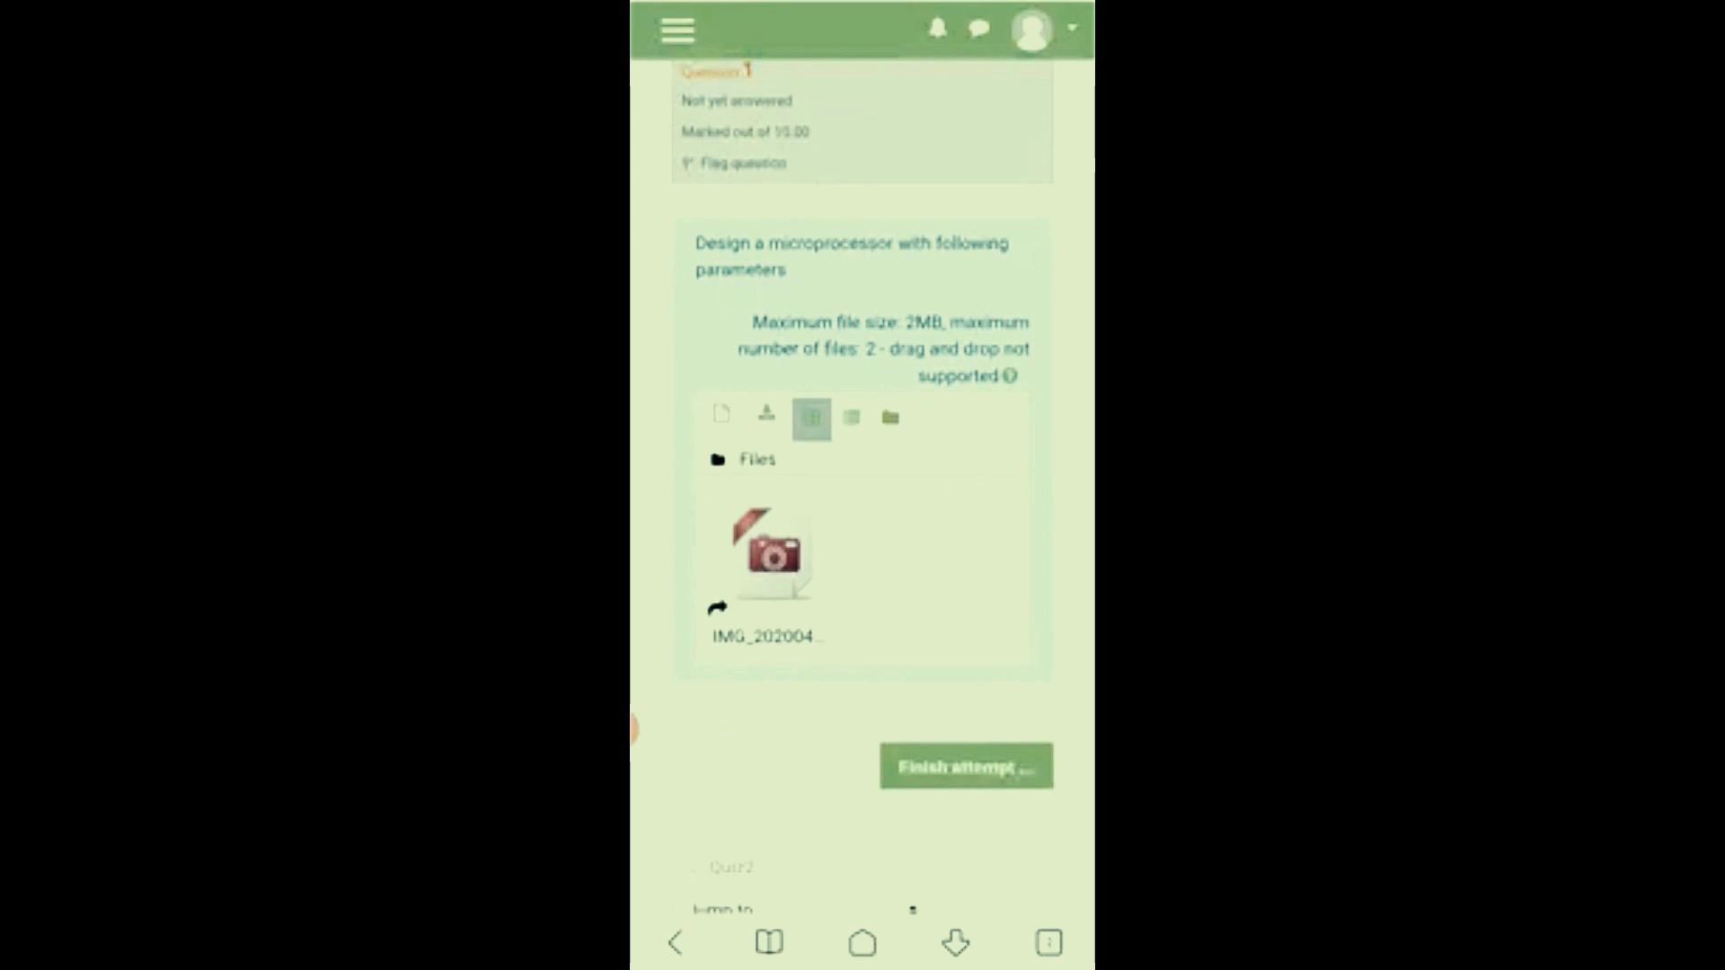
Finish the attempt and choose Submit all and finish on the summary page.
{"action": "left_click", "coordinate": [967, 767]}
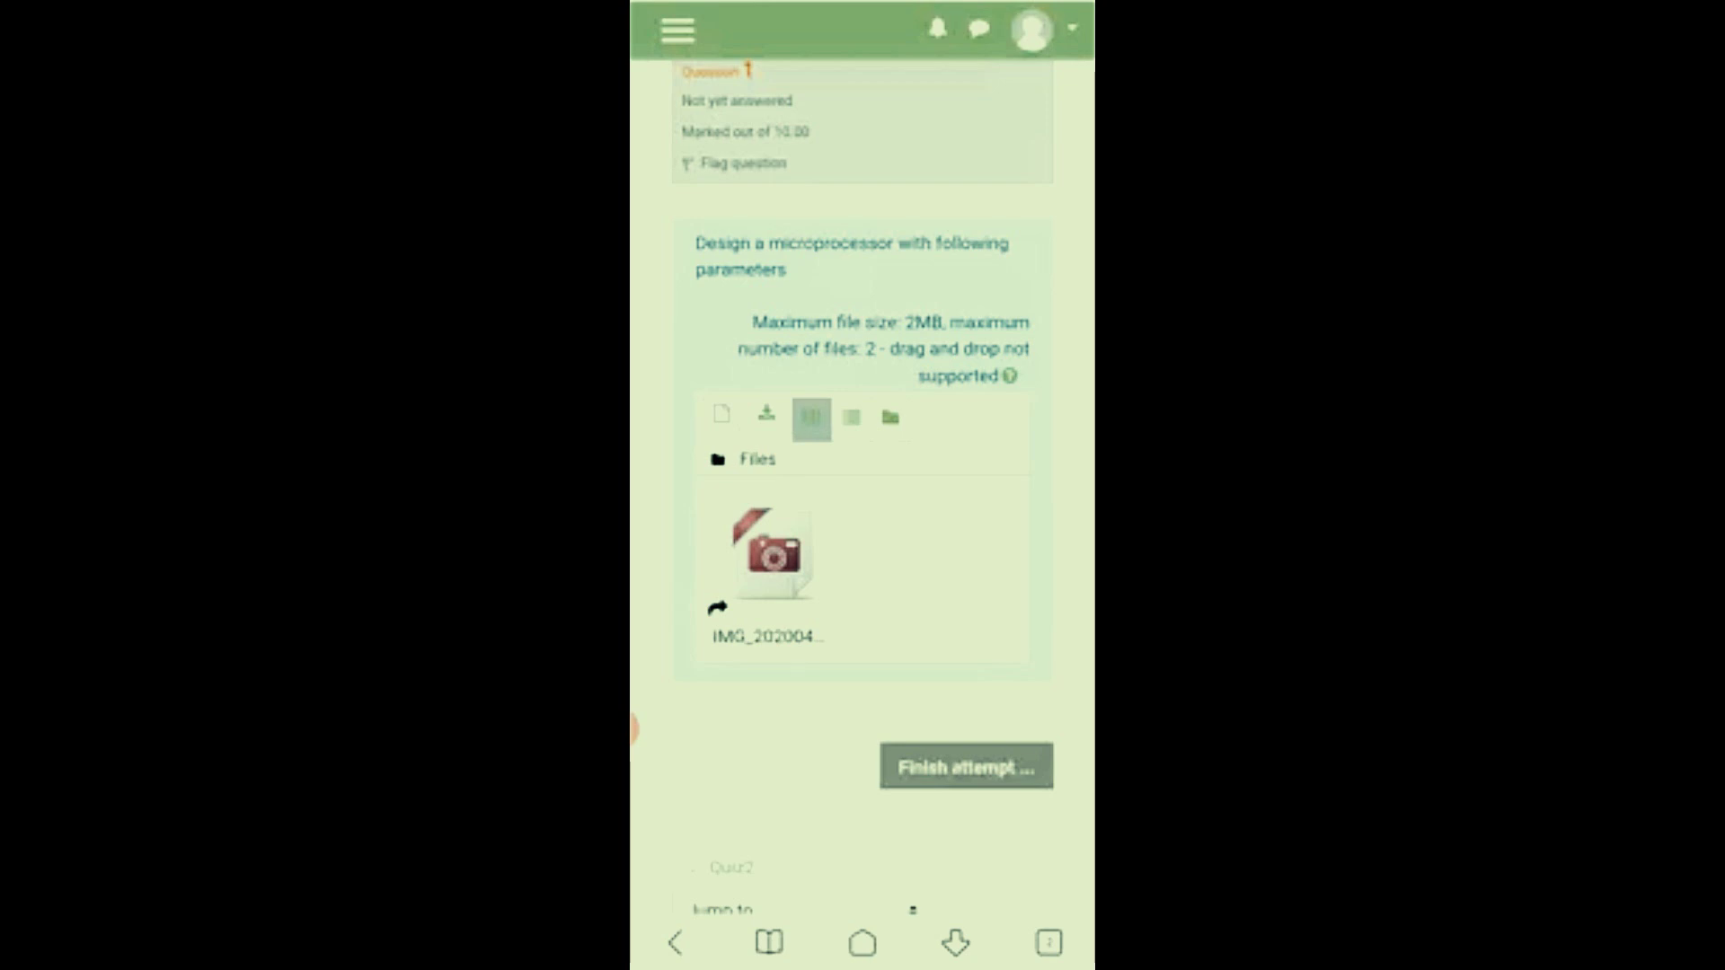
{"action": "scroll", "coordinate": [864, 539], "scroll_direction": "up", "scroll_amount": 3}
{"action": "scroll", "coordinate": [863, 539], "scroll_direction": "down", "scroll_amount": 3}
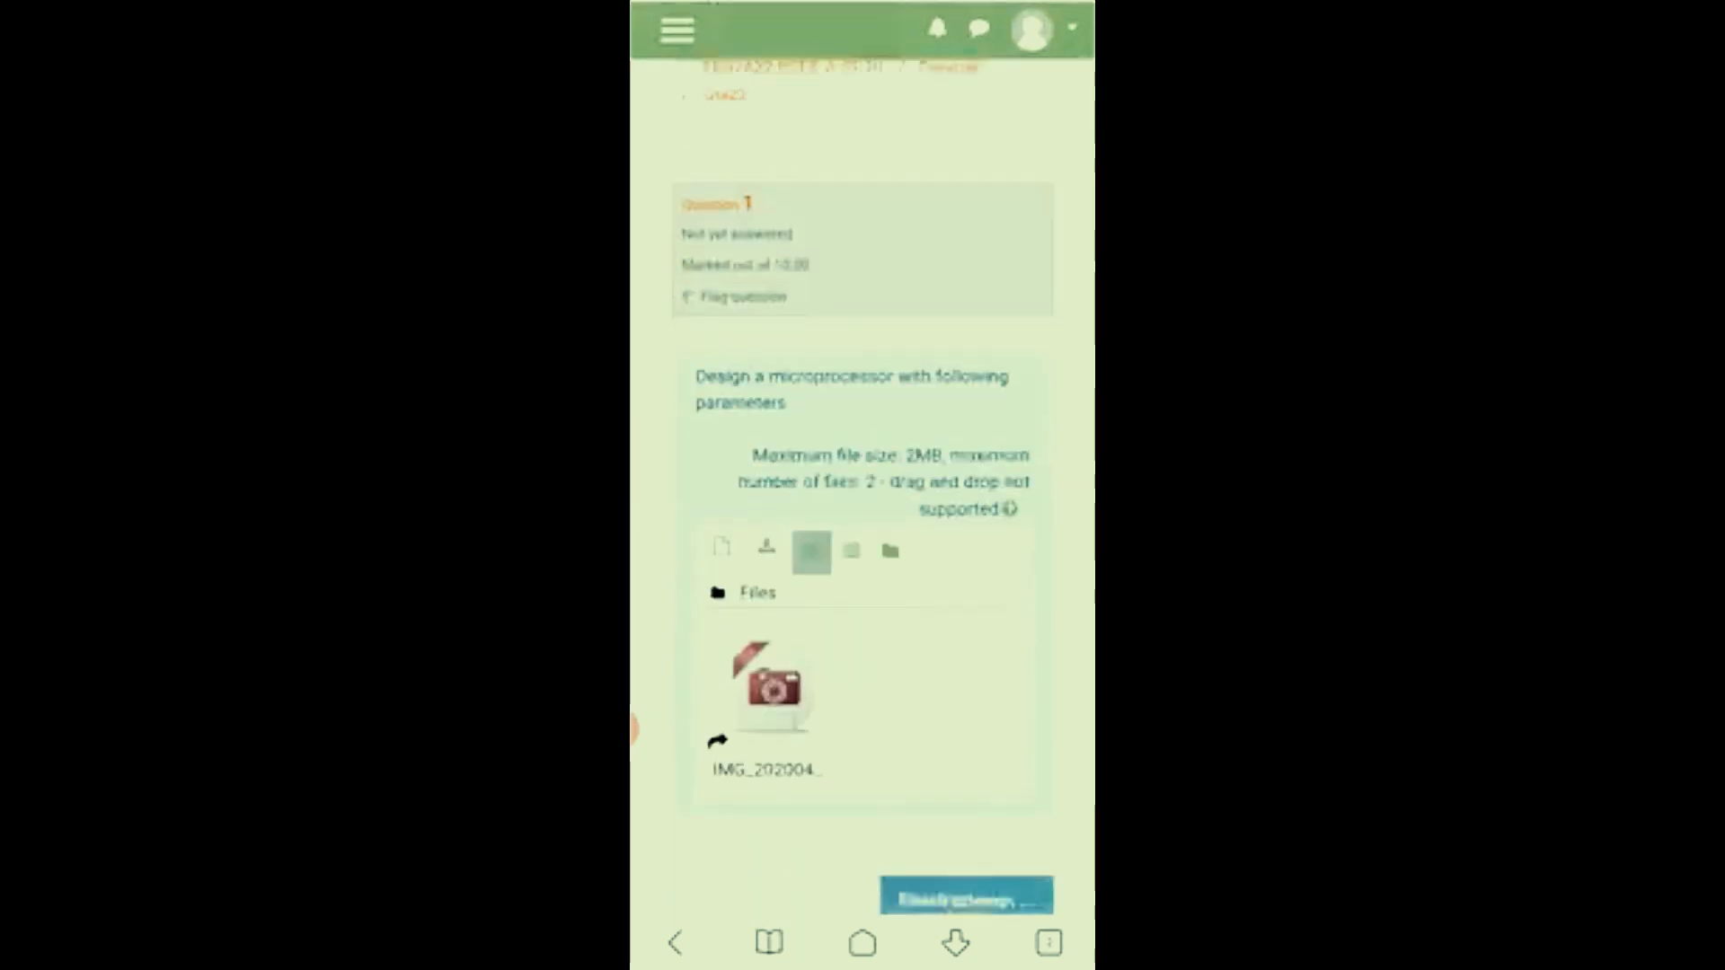
{"action": "scroll", "coordinate": [863, 479], "scroll_direction": "down", "scroll_amount": 1}
{"action": "left_click", "coordinate": [966, 791]}
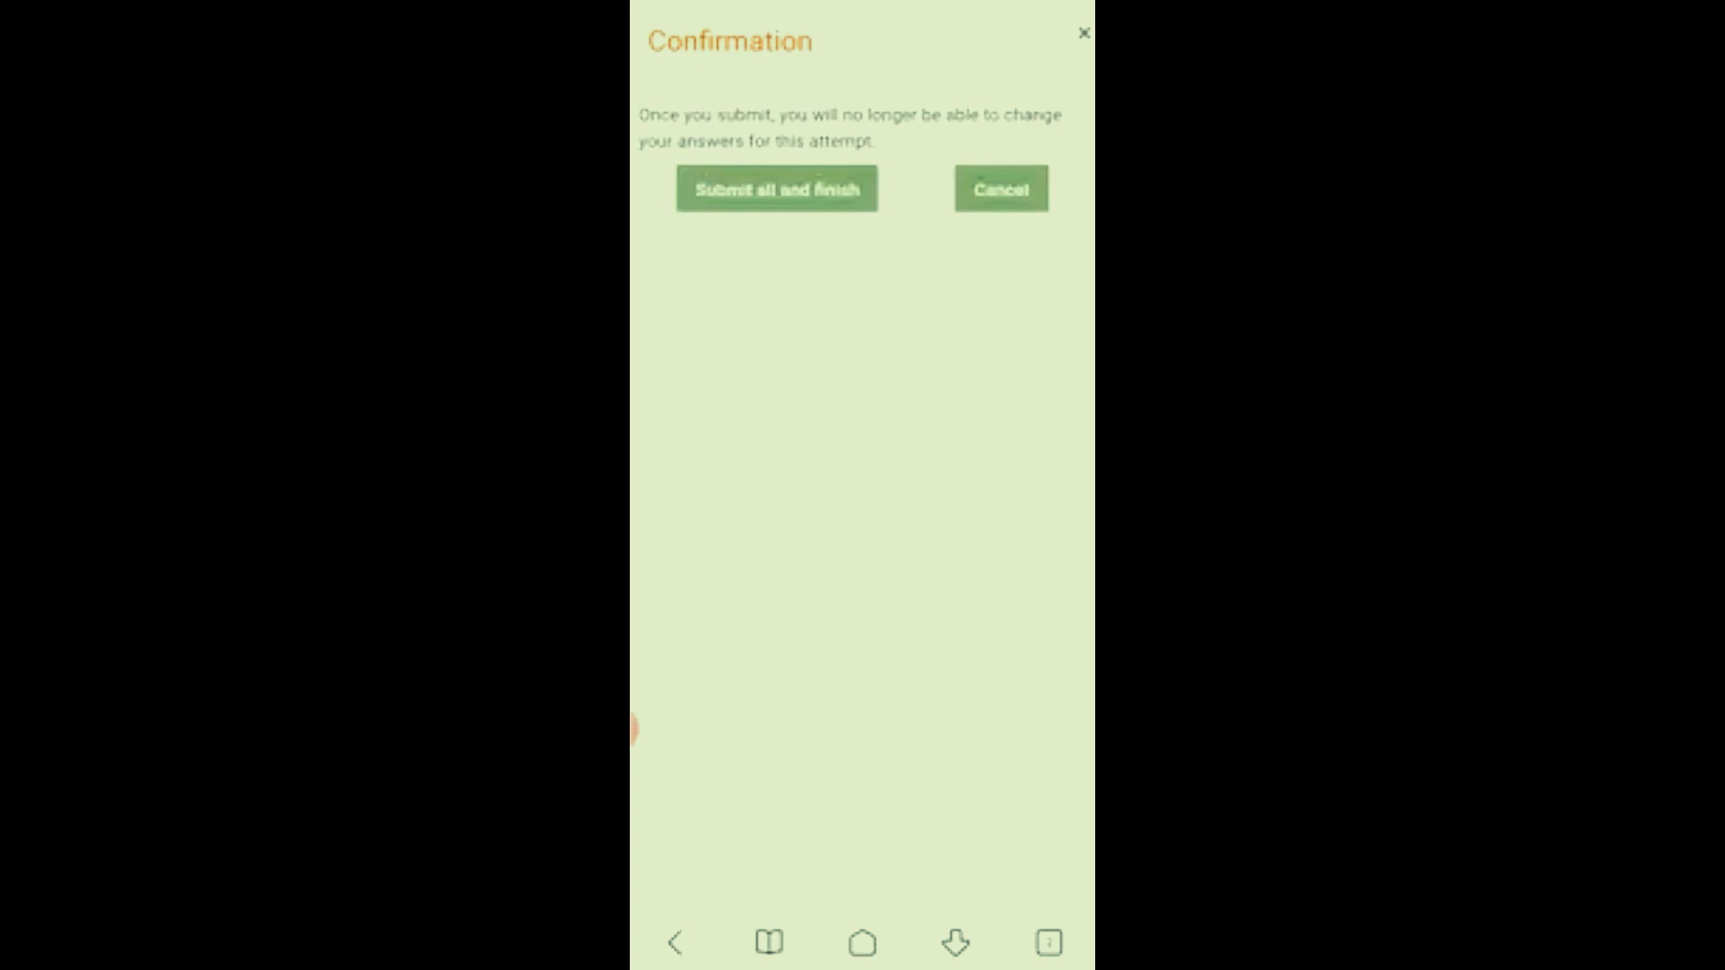
Confirm Submit all and finish so Quiz2 shows Finished, not yet graded.
{"action": "left_click", "coordinate": [776, 190]}
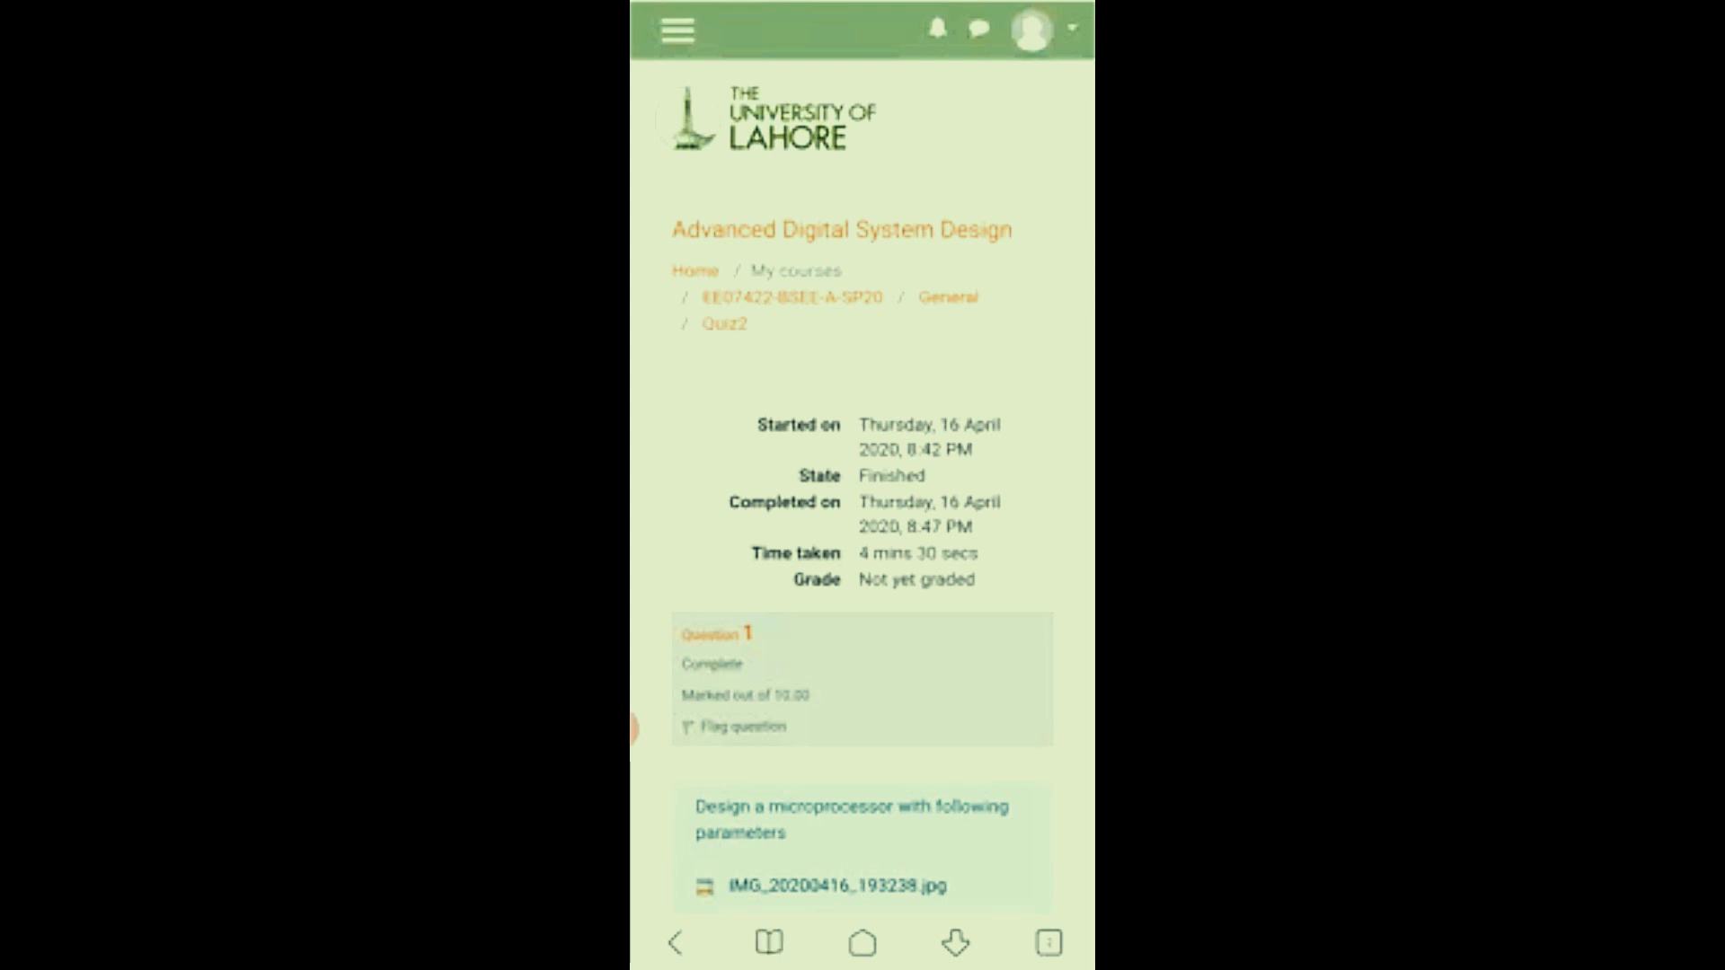
{"action": "scroll", "coordinate": [864, 485], "scroll_direction": "down", "scroll_amount": 3}
{"action": "scroll", "coordinate": [863, 486], "scroll_direction": "down", "scroll_amount": 3}
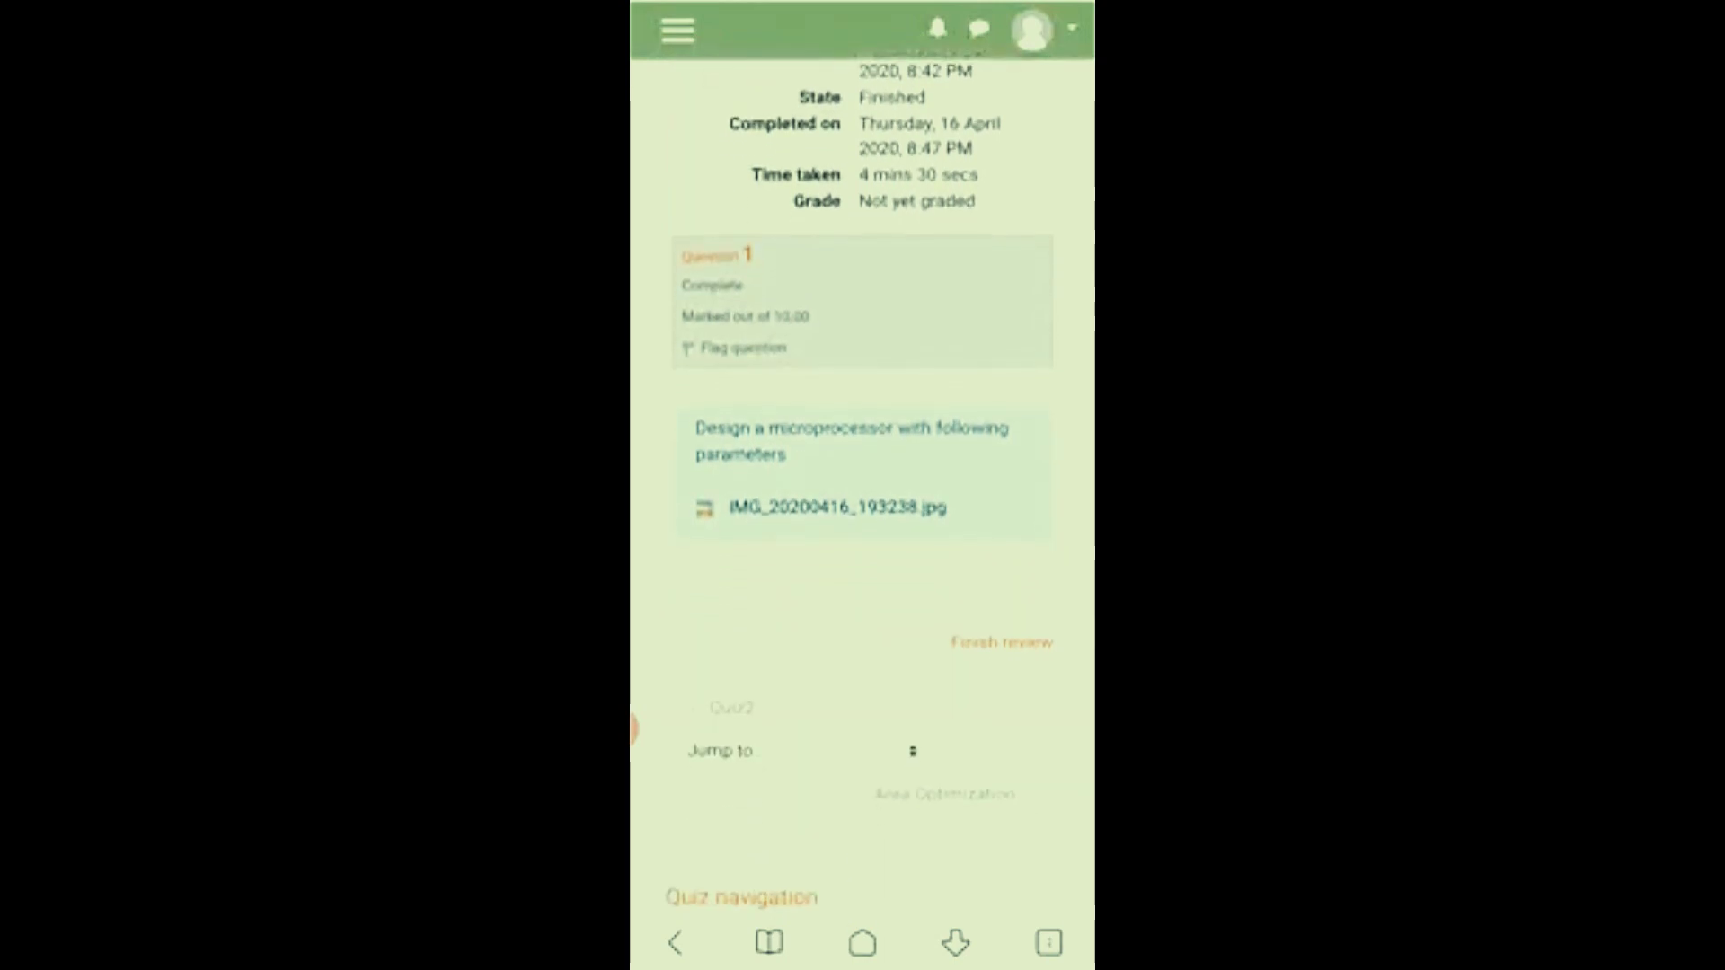